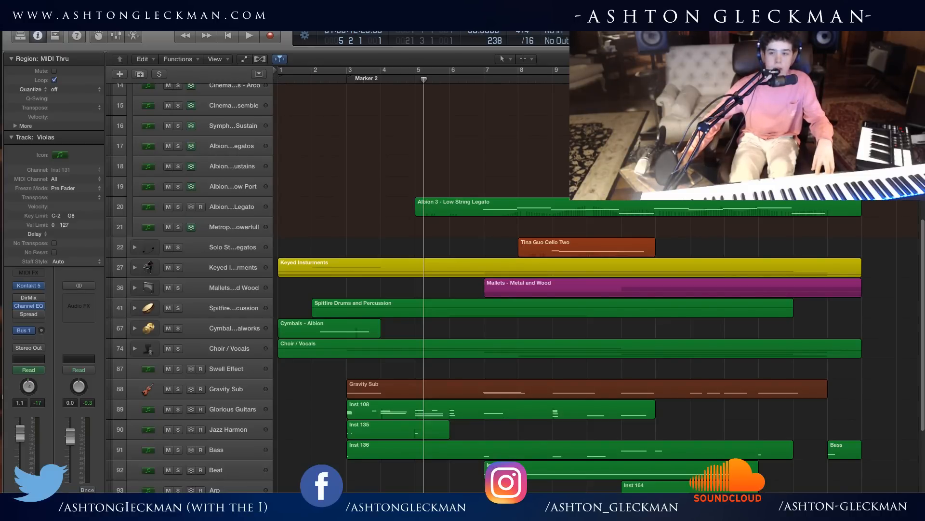
scroll(511, 315, down, 3)
scroll(511, 315, up, 8)
scroll(511, 315, up, 1)
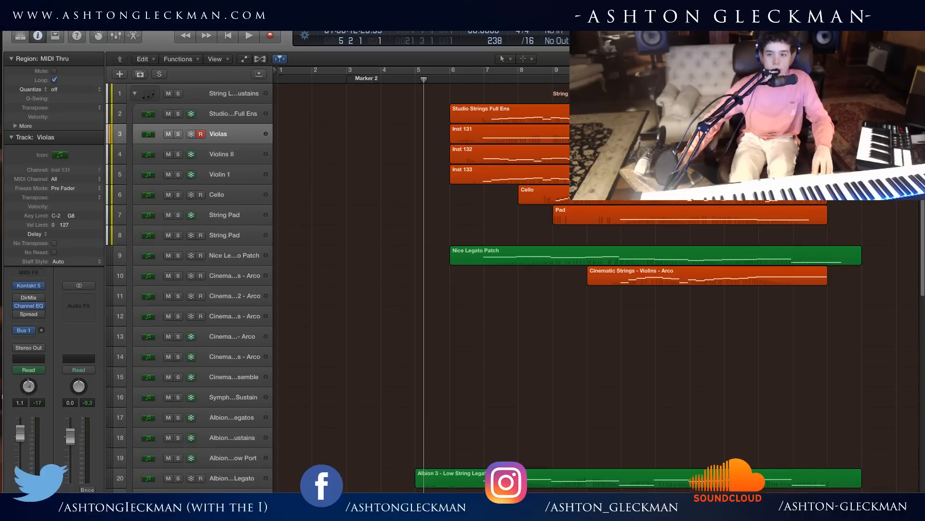
scroll(477, 340, down, 2)
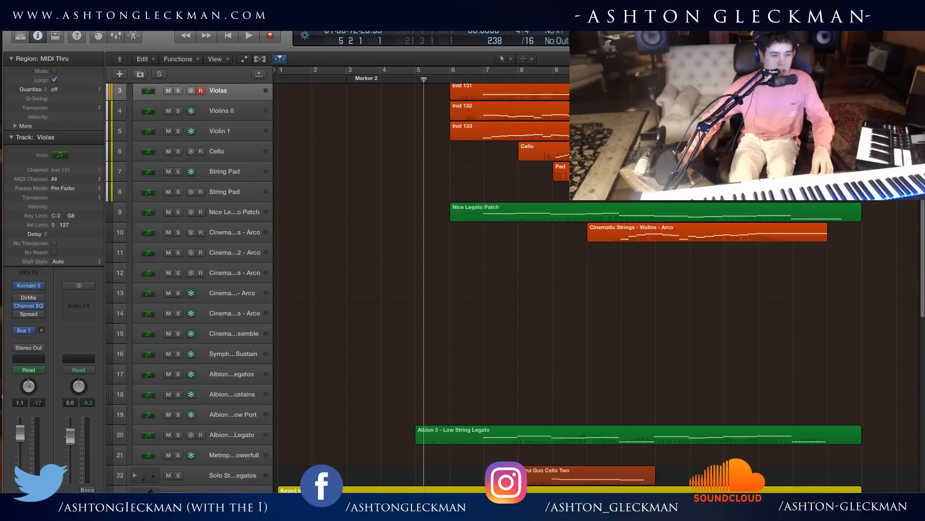
Move the playhead to bar 6, beat 3 in the arrangement.
drag(406, 83, 408, 80)
click(411, 80)
click(422, 176)
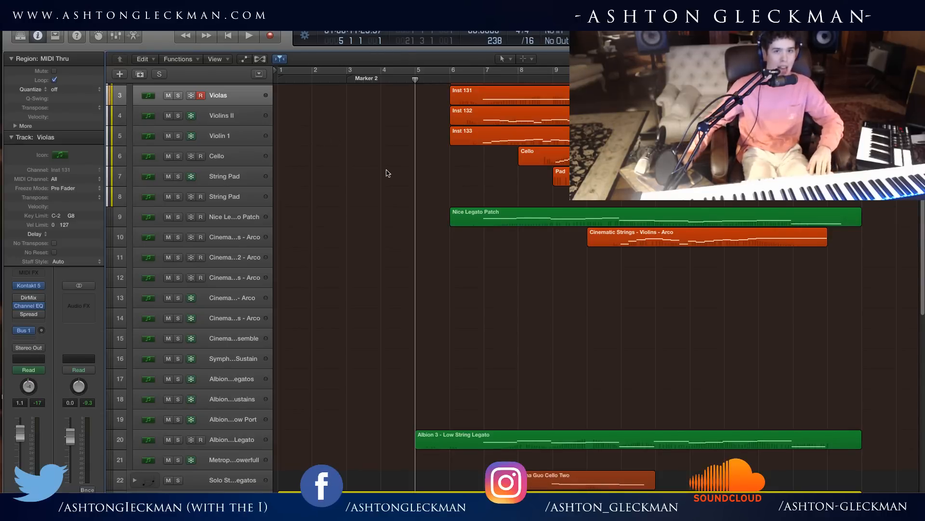
key(period)
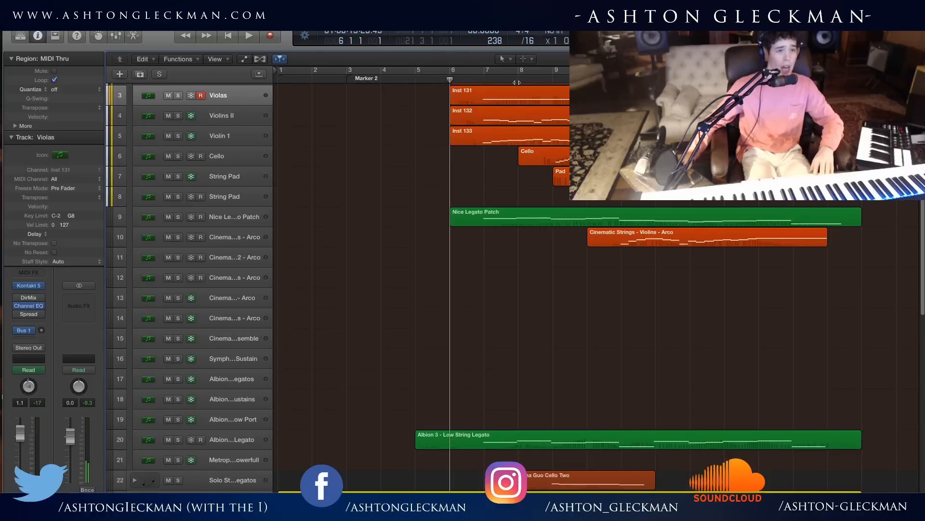
click(480, 80)
click(474, 74)
click(474, 73)
click(467, 82)
Open the Cello track's Kontakt instrument window and position it so the whole CSS Cellos interface is accessible.
click(241, 159)
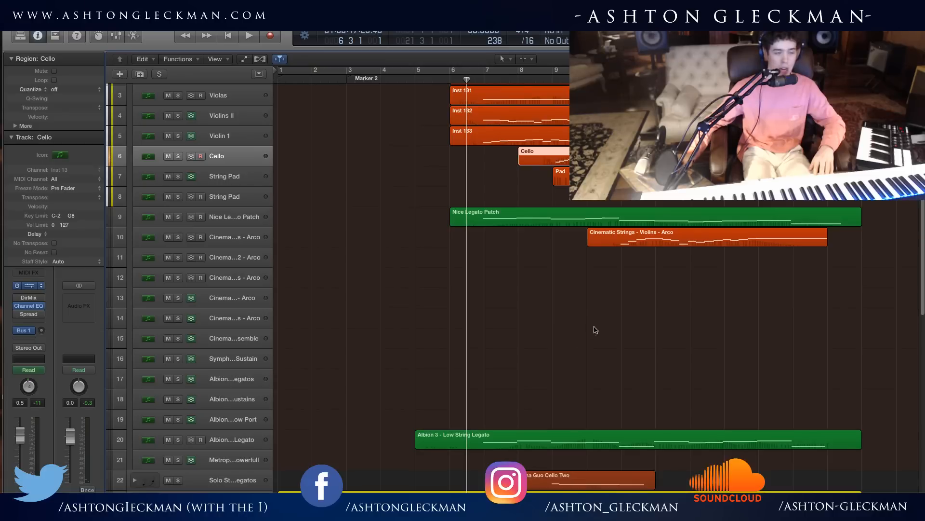
key(v)
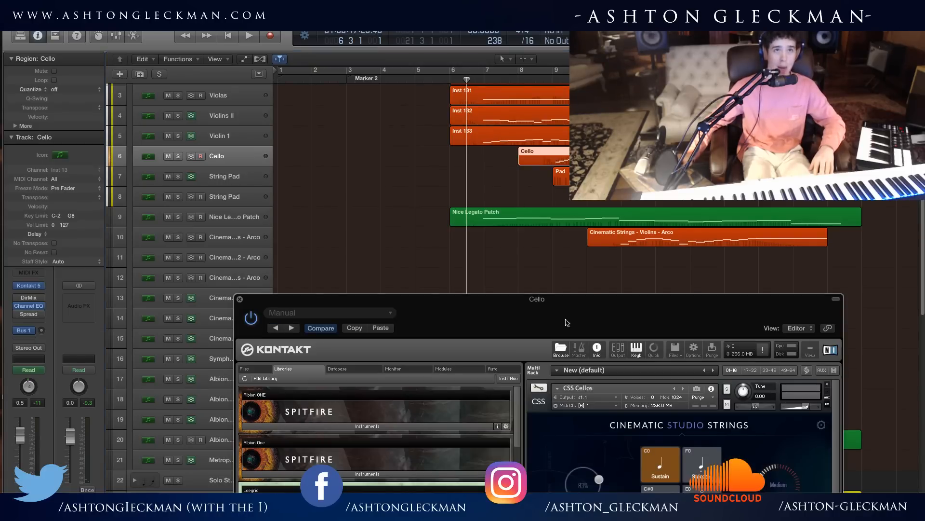
drag(549, 257, 431, 43)
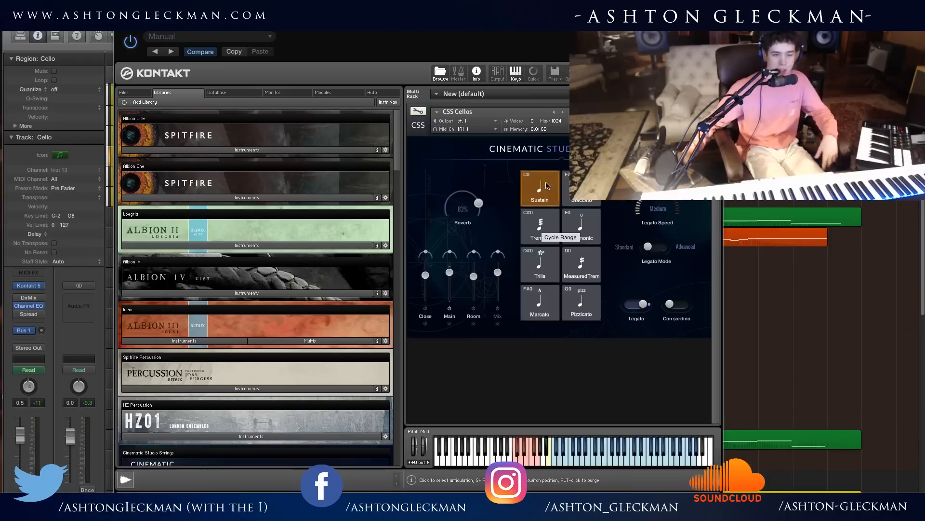
Compare the CSS Cellos Sustain articulation with Legato switched off and on, finishing with Legato on.
click(639, 304)
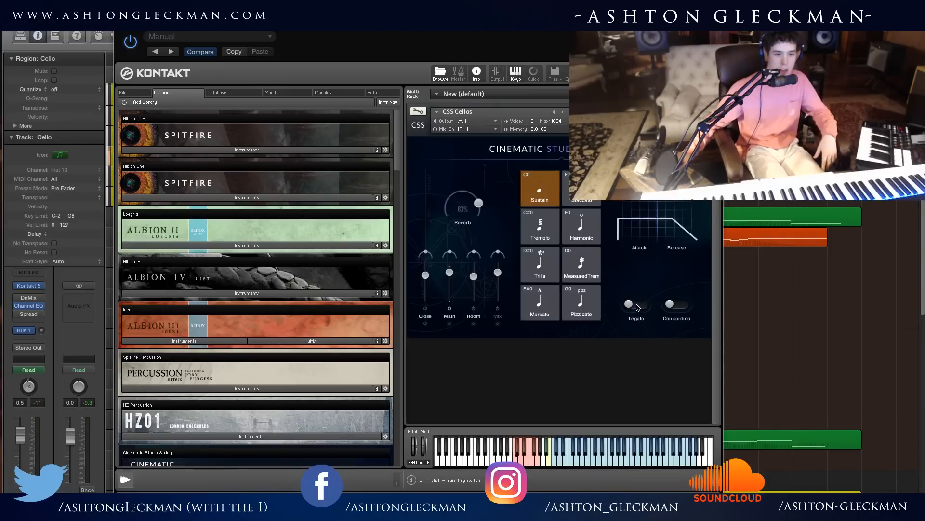
click(637, 308)
click(635, 309)
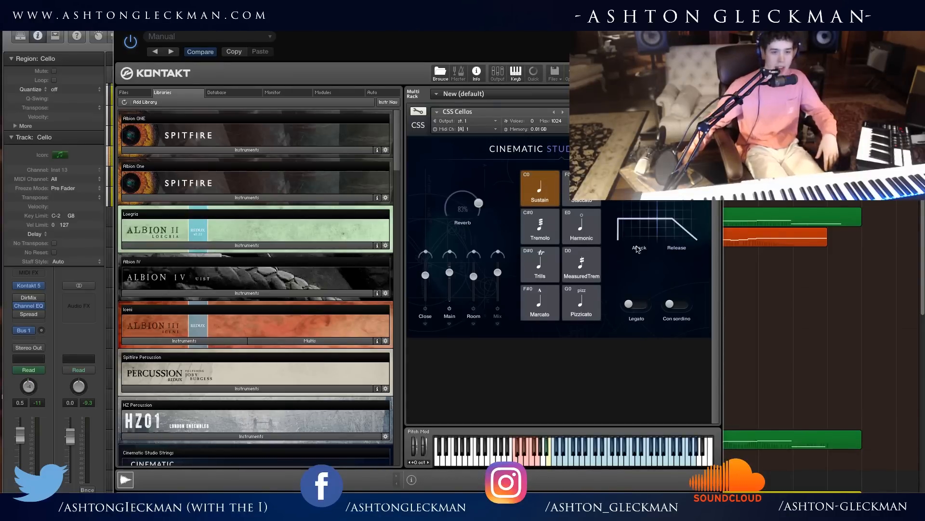
click(634, 311)
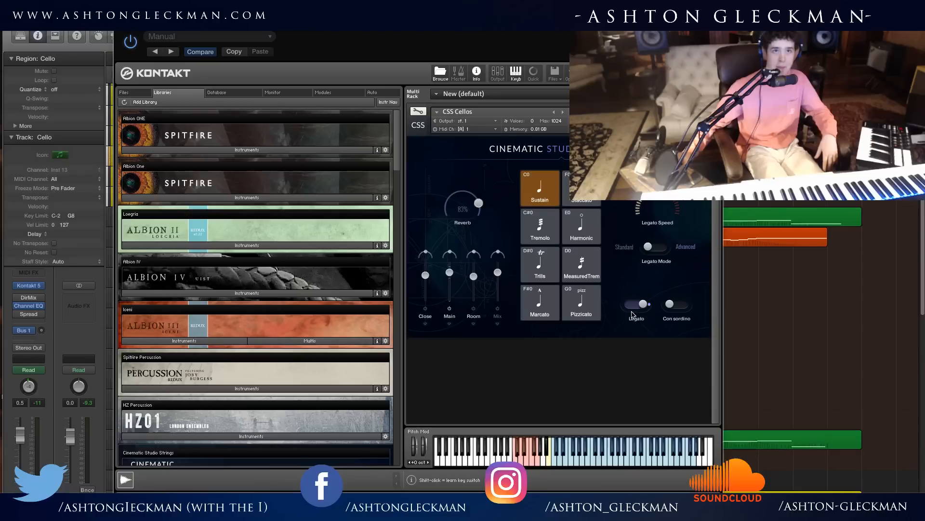
click(637, 308)
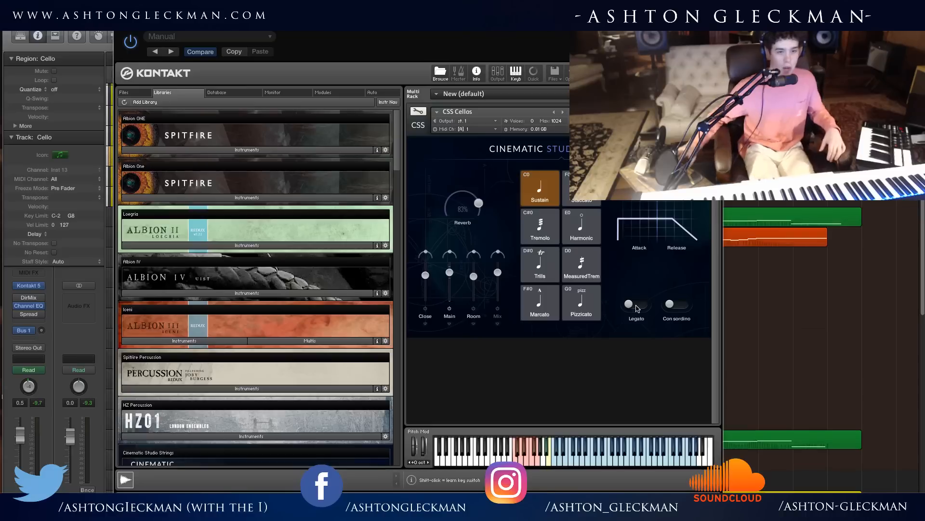
click(632, 307)
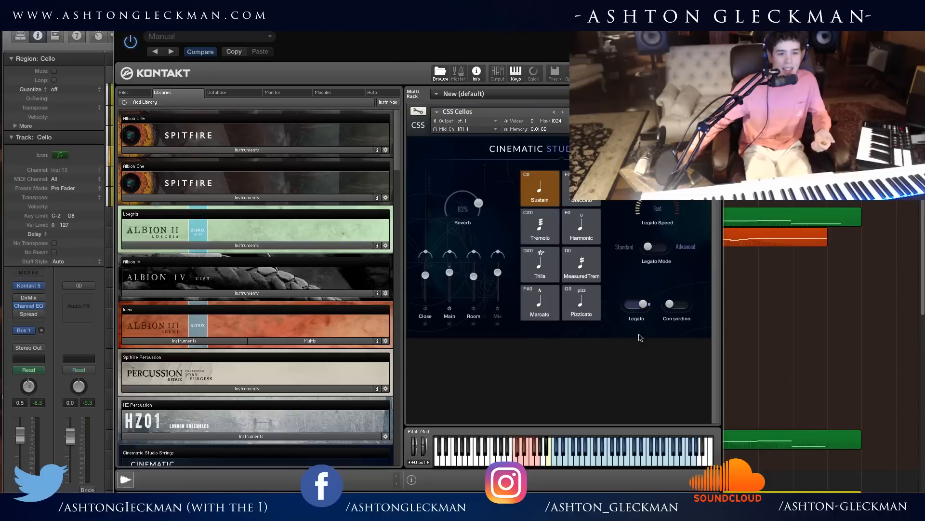
Select the Staccato articulation and set its short-note type to Spiccato.
click(581, 188)
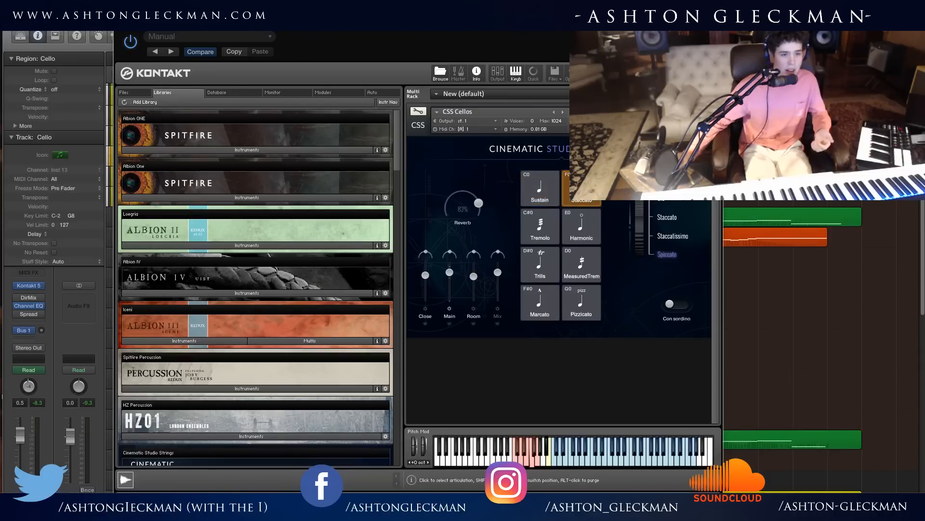
drag(641, 235, 642, 268)
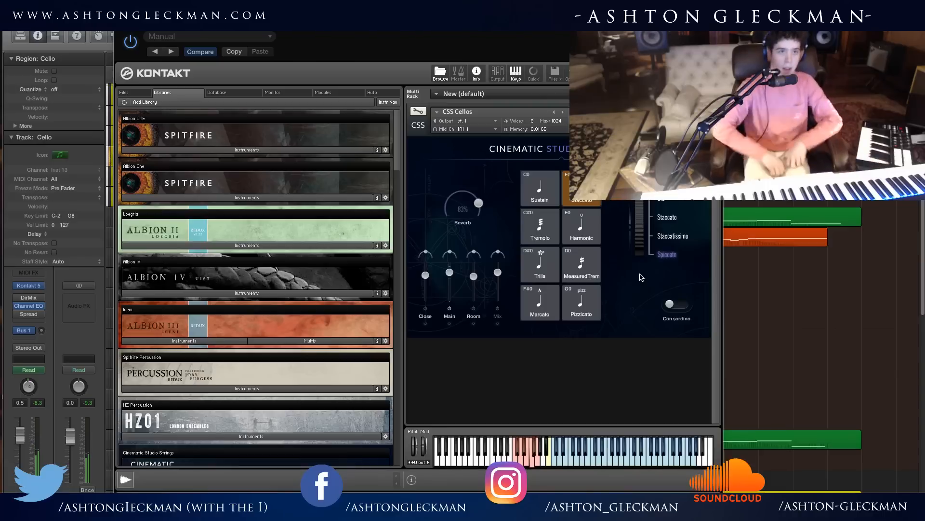
Select the Tremolo articulation with Legato off and Con sordino on.
click(556, 235)
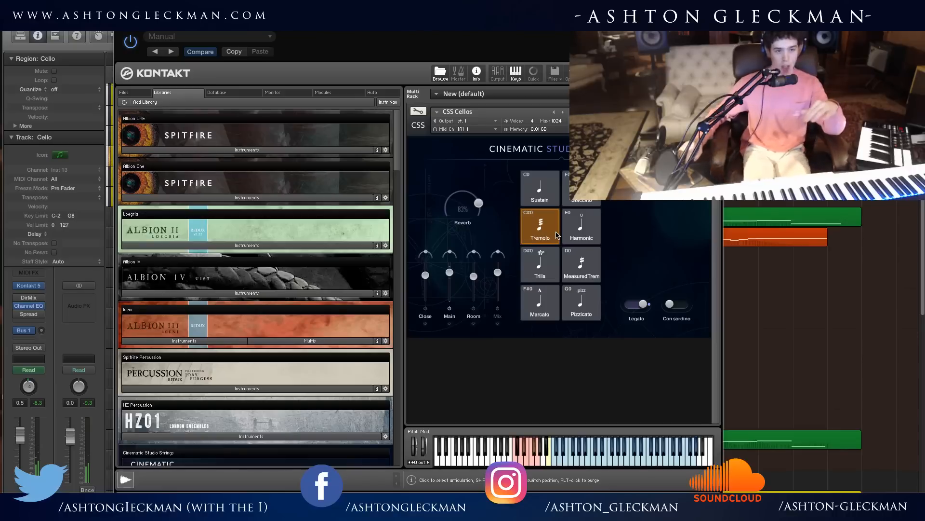
click(643, 305)
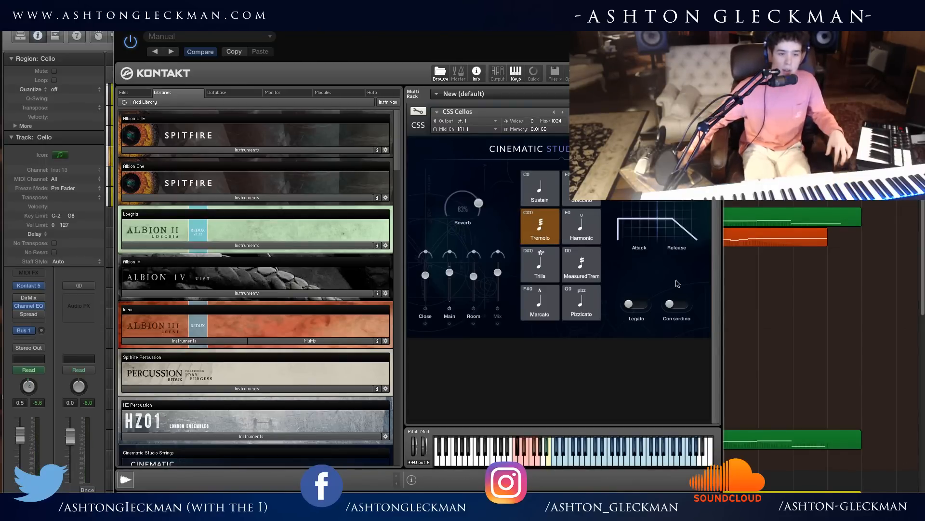
click(674, 304)
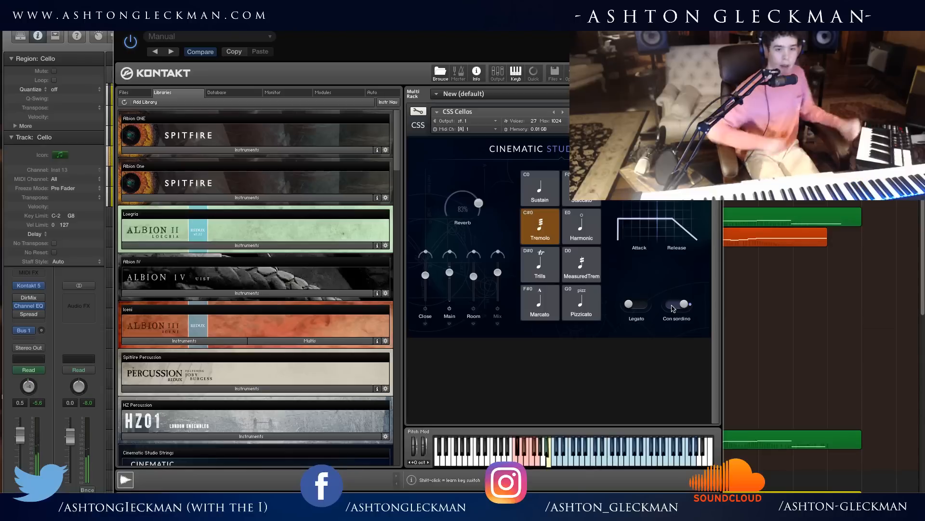
Try the Harmonic articulation, then switch to Trills with Con sordino off.
click(582, 232)
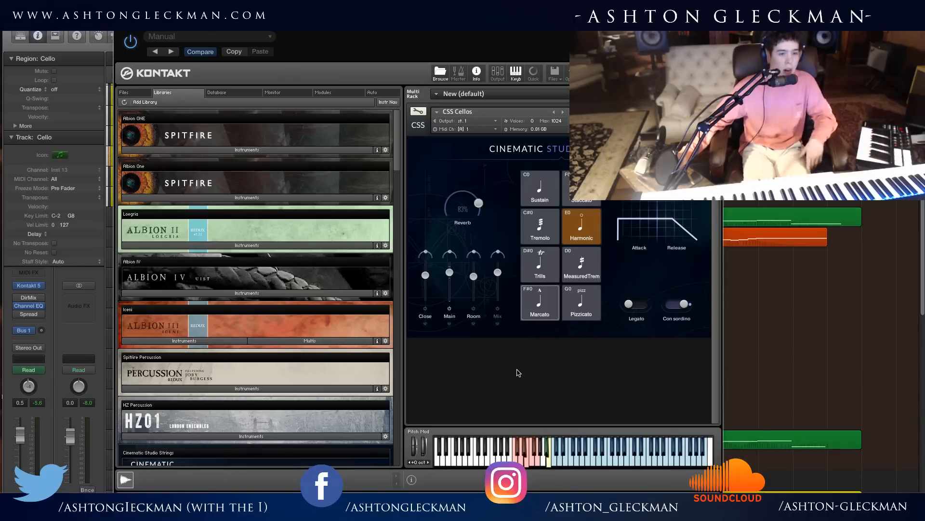
click(548, 277)
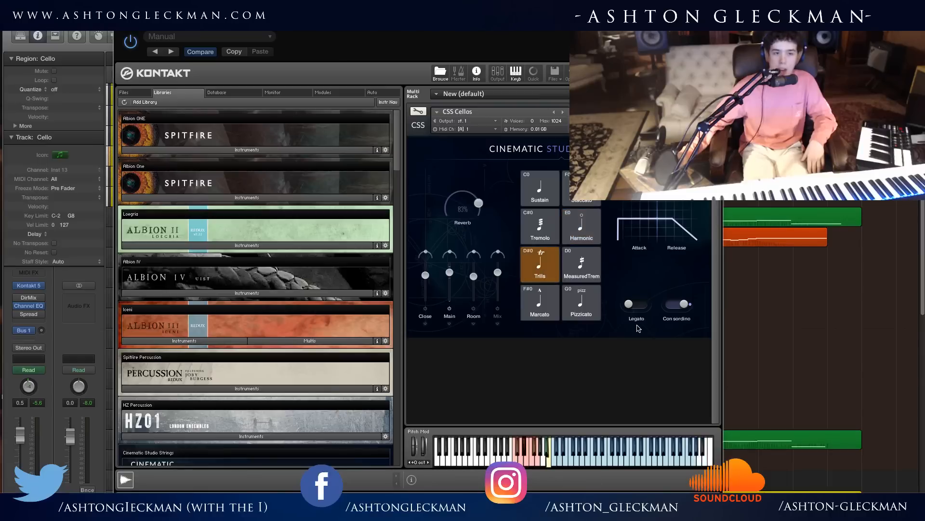
click(670, 307)
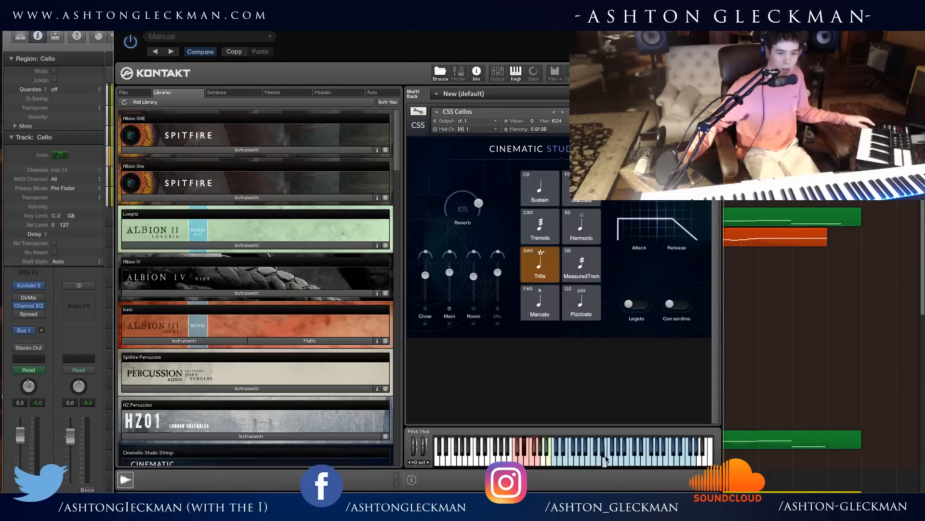
Try MeasuredTrem, return to Trills with Legato on, and raise the Main microphone level to 5.8 dB.
click(592, 258)
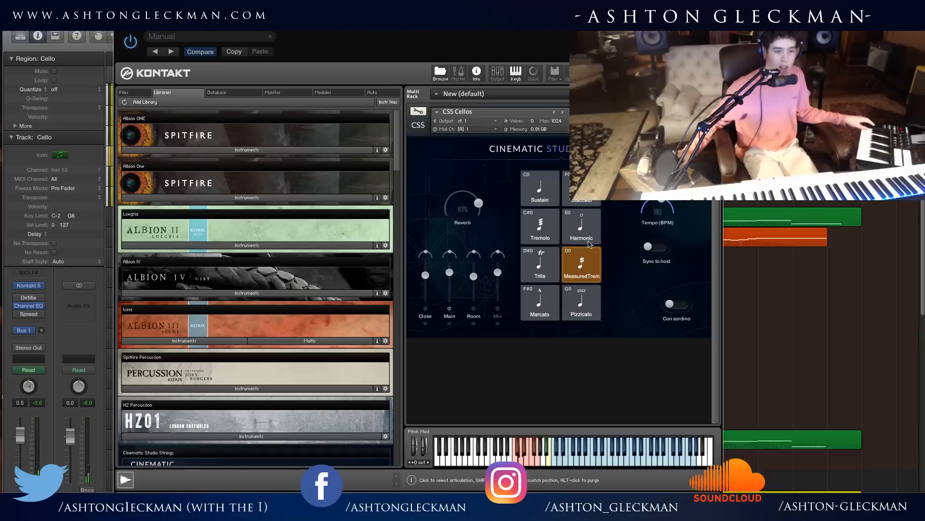
click(548, 274)
click(635, 305)
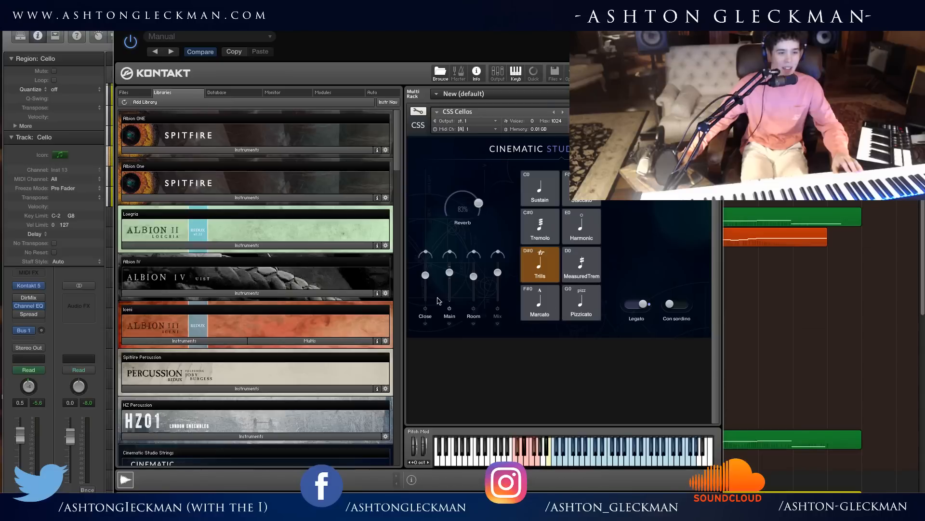
drag(449, 272, 449, 267)
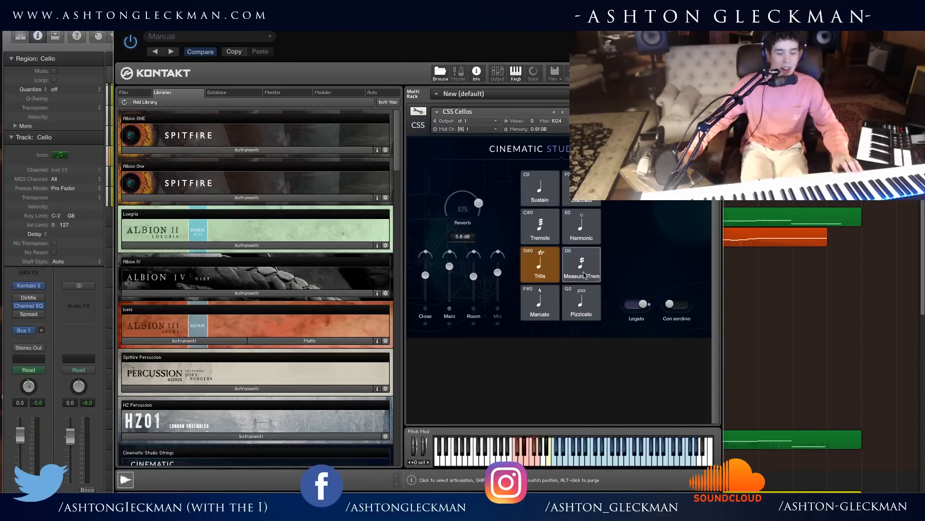
Select the MeasuredTrem articulation and adjust its Tempo (BPM) setting.
click(596, 271)
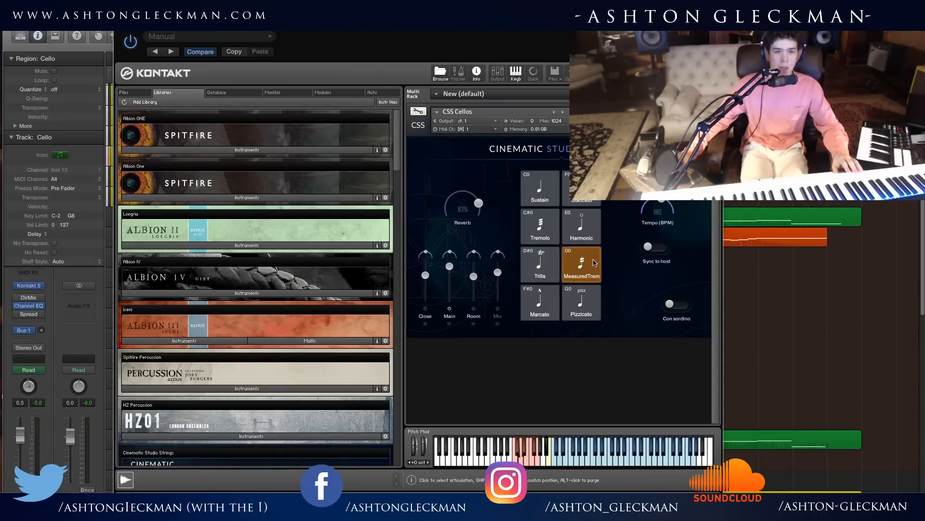
mouse_move(662, 198)
mouse_down()
mouse_move(686, 229)
mouse_move(685, 211)
mouse_move(656, 195)
mouse_move(673, 205)
mouse_up()
mouse_move(626, 25)
mouse_down()
mouse_move(648, 135)
mouse_move(629, 18)
mouse_up()
drag(675, 204, 673, 200)
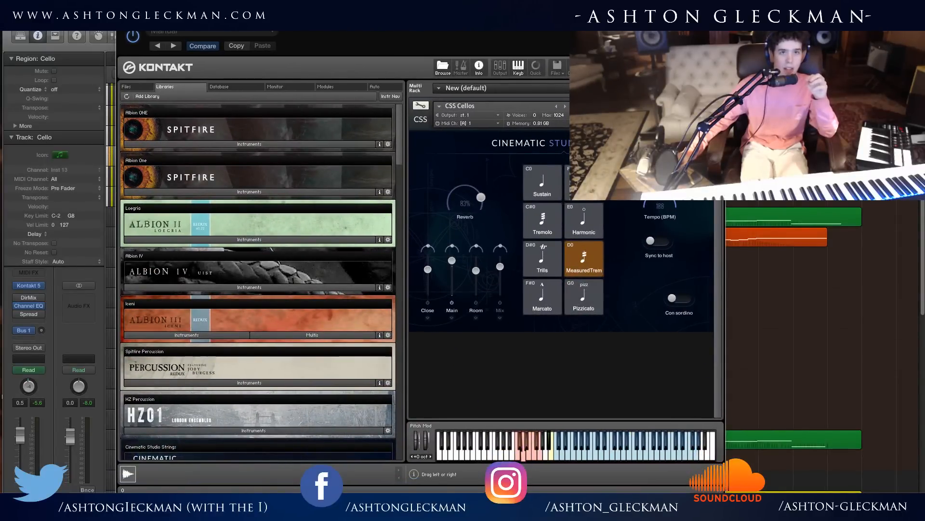
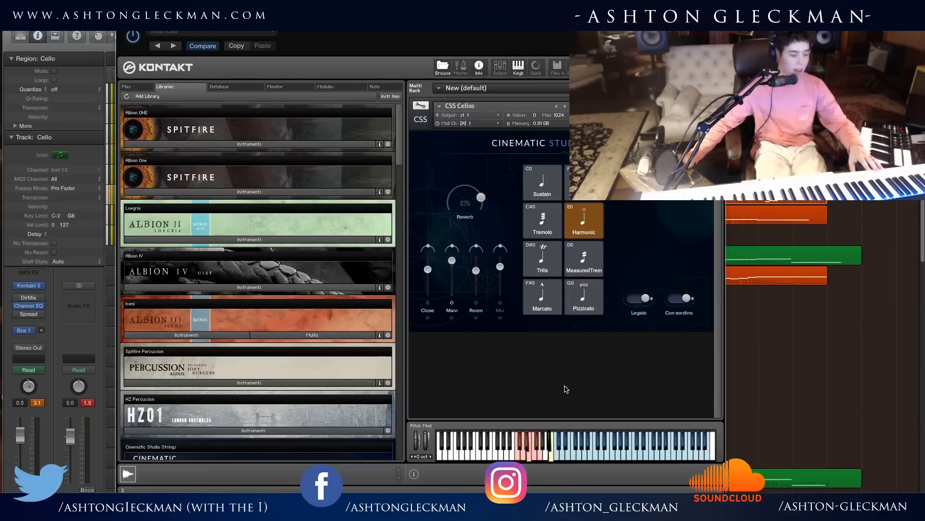
Try the MeasuredTrem and Harmonic articulations, then select Sustain with Con sordino off.
click(573, 256)
click(580, 230)
click(552, 186)
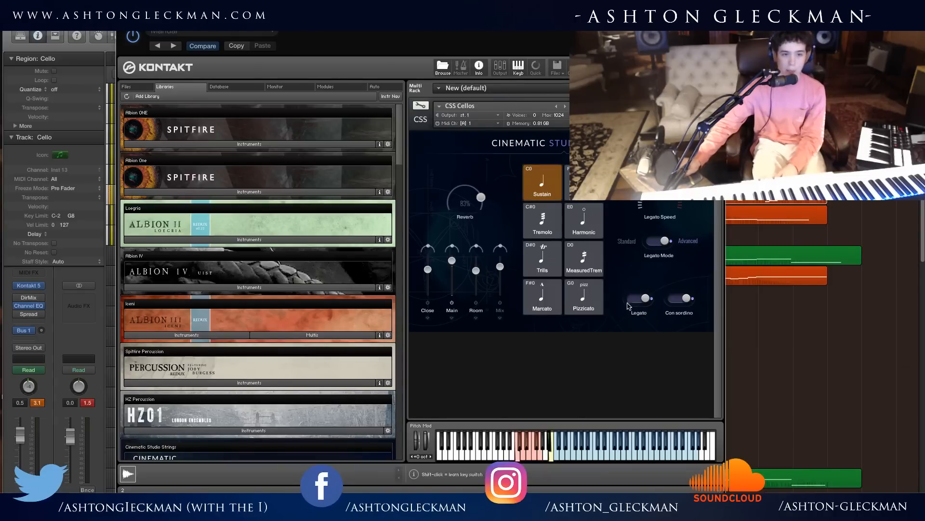
click(678, 300)
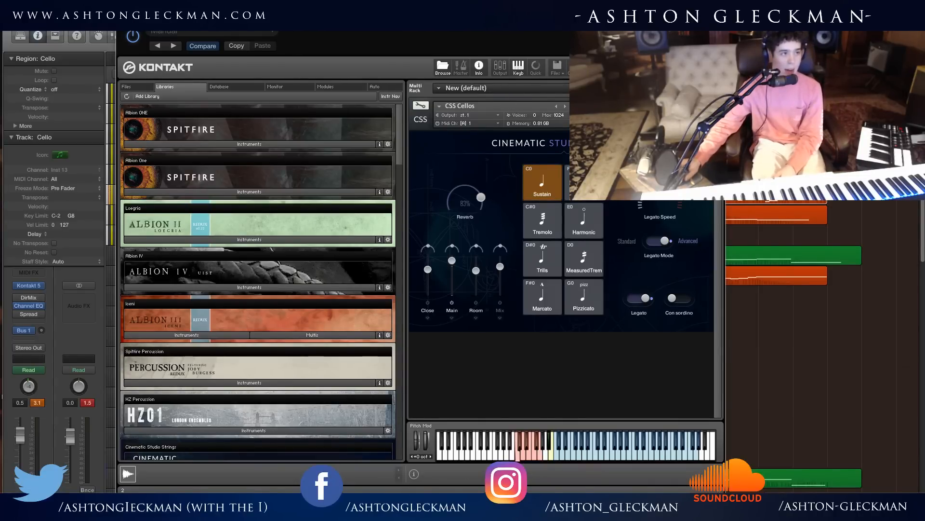
Close the cello instrument, record-enable the Violas track, and set Con sordino off in its CSS Violas patch.
key(super+w)
click(243, 139)
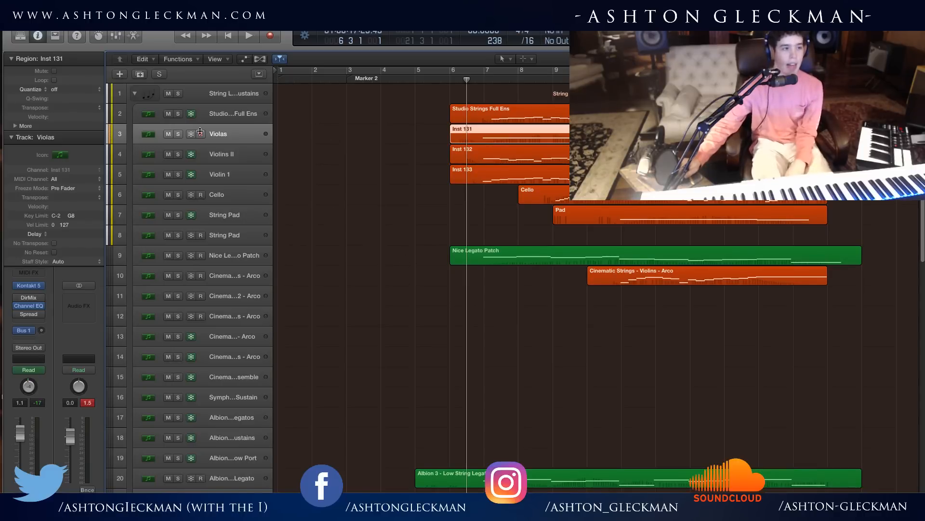
click(201, 134)
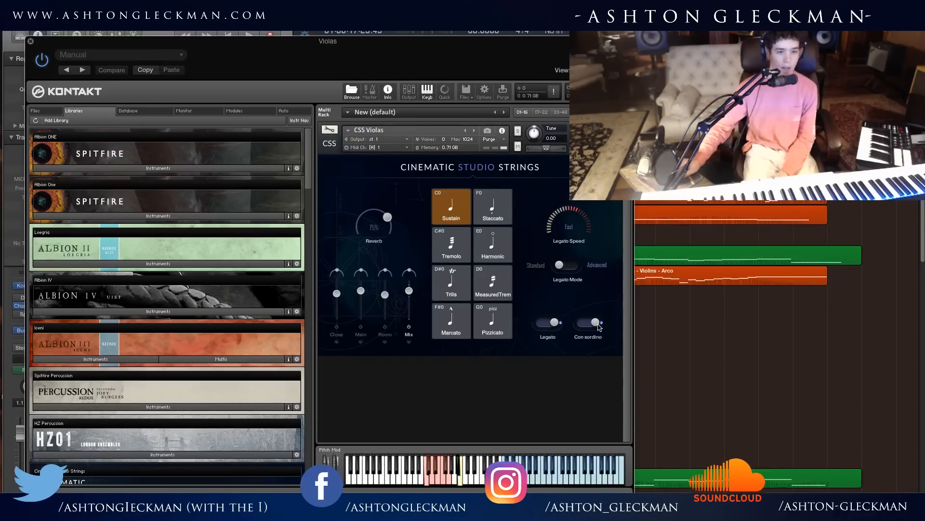
click(590, 330)
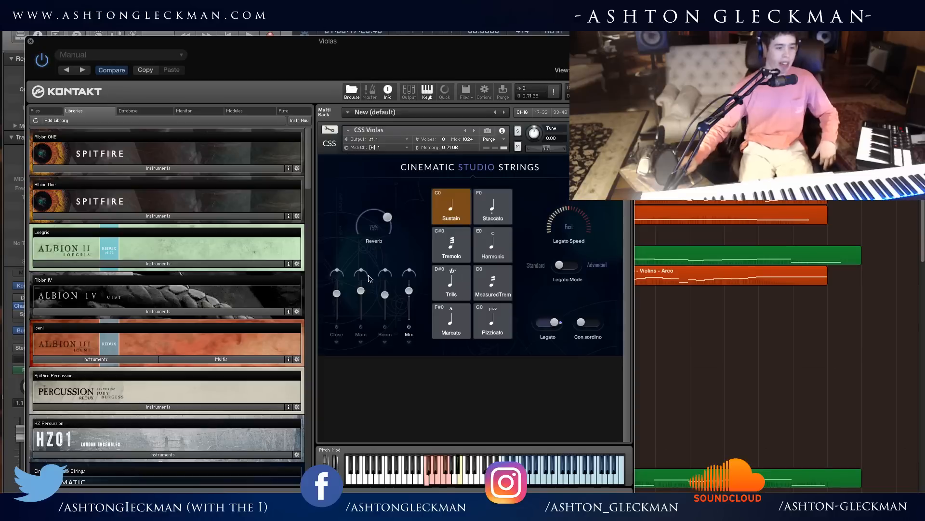
Enable the separate microphones, lower the Close and Room levels, then return to the Mix microphone and close the Violas instrument.
click(337, 328)
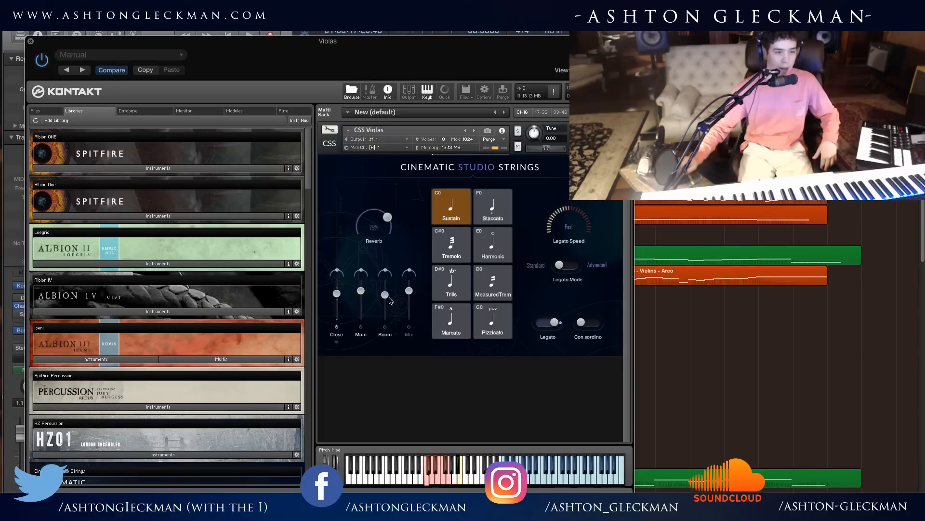
mouse_move(408, 293)
mouse_down()
mouse_move(409, 317)
mouse_move(408, 291)
mouse_up()
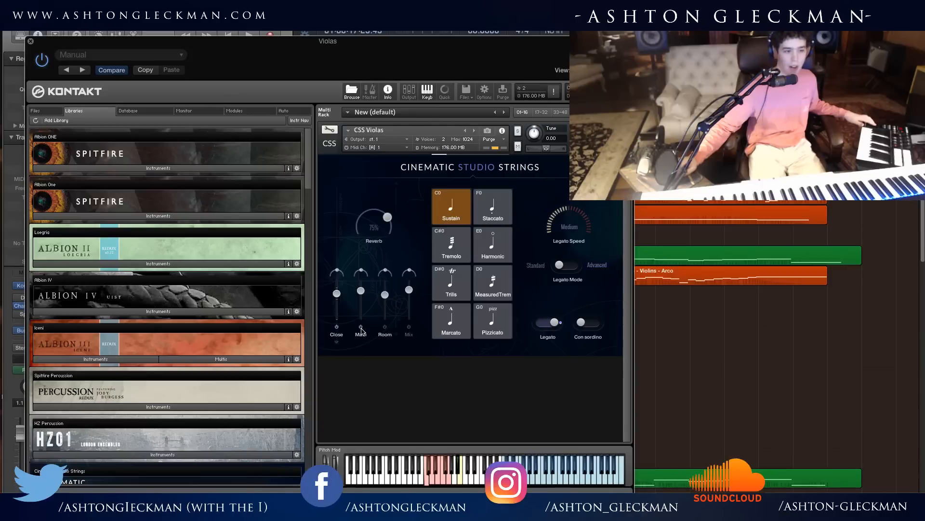
drag(336, 293, 393, 306)
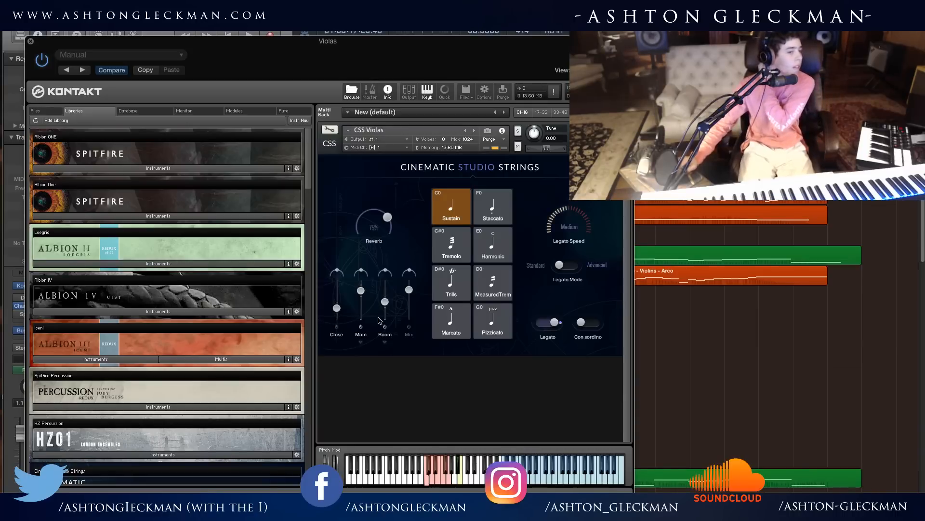
click(409, 332)
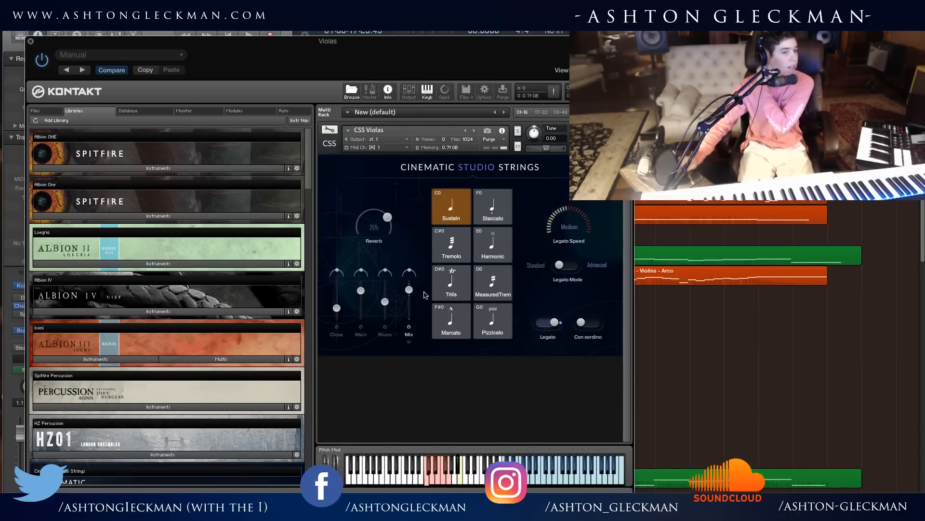
click(30, 42)
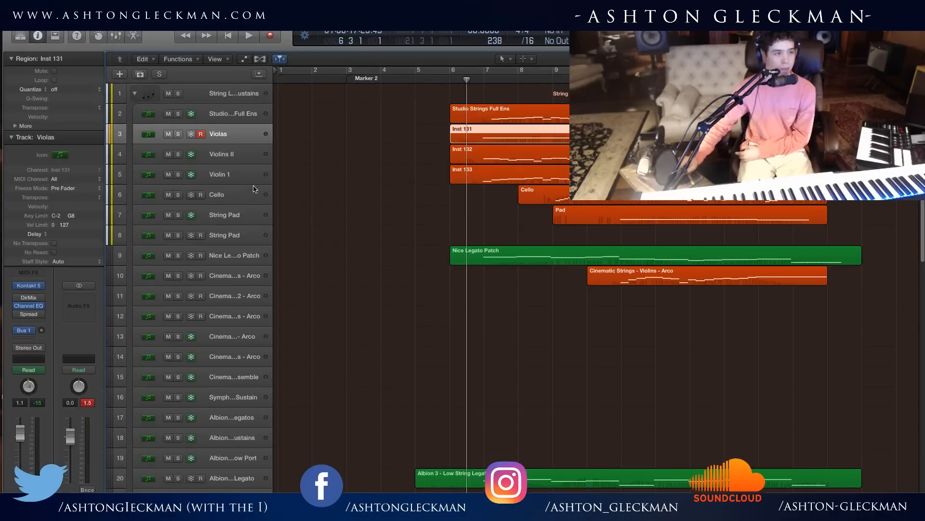
Solo the String Legato / Arco and Sustains folder and place the playhead at 6 4 1 1.
scroll(247, 230, down, 1)
scroll(246, 231, down, 5)
scroll(247, 230, up, 6)
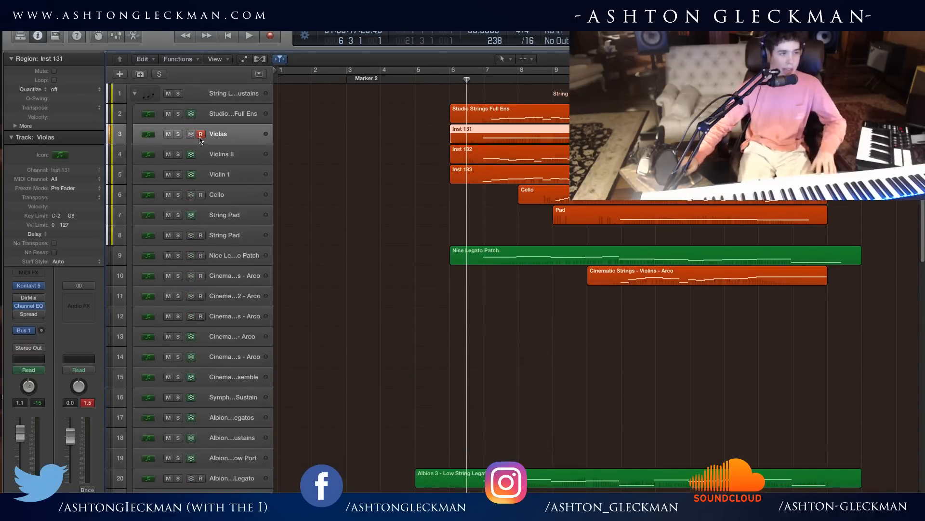
click(179, 94)
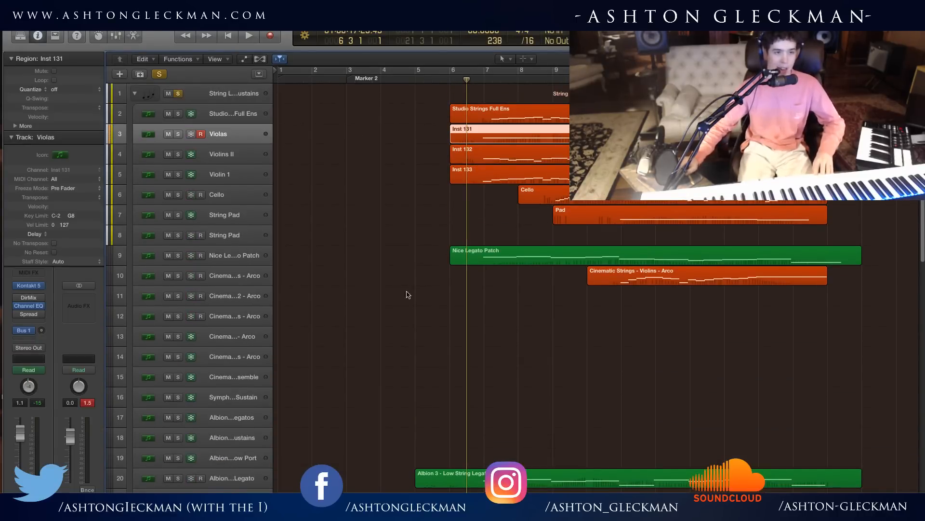
click(467, 219)
scroll(496, 317, down, 6)
scroll(500, 316, up, 6)
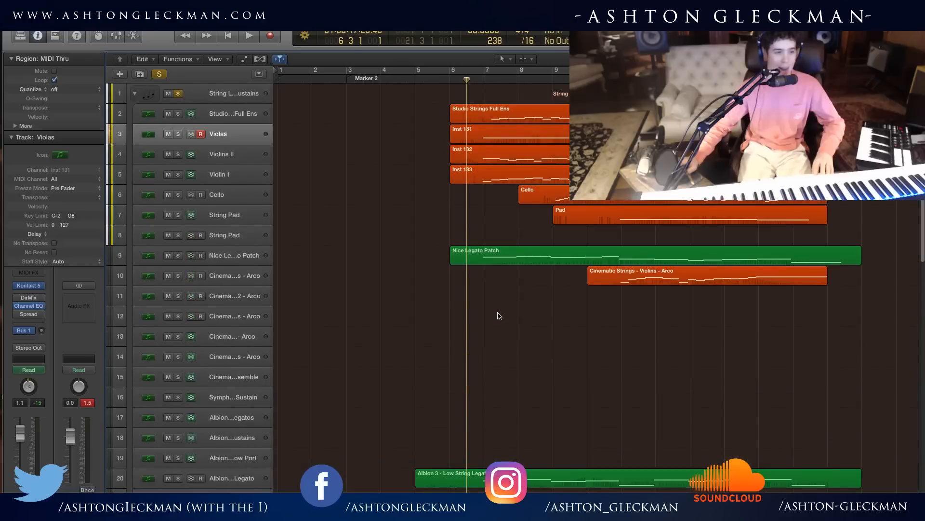
mouse_move(466, 80)
mouse_down()
mouse_move(486, 80)
mouse_move(476, 80)
mouse_up()
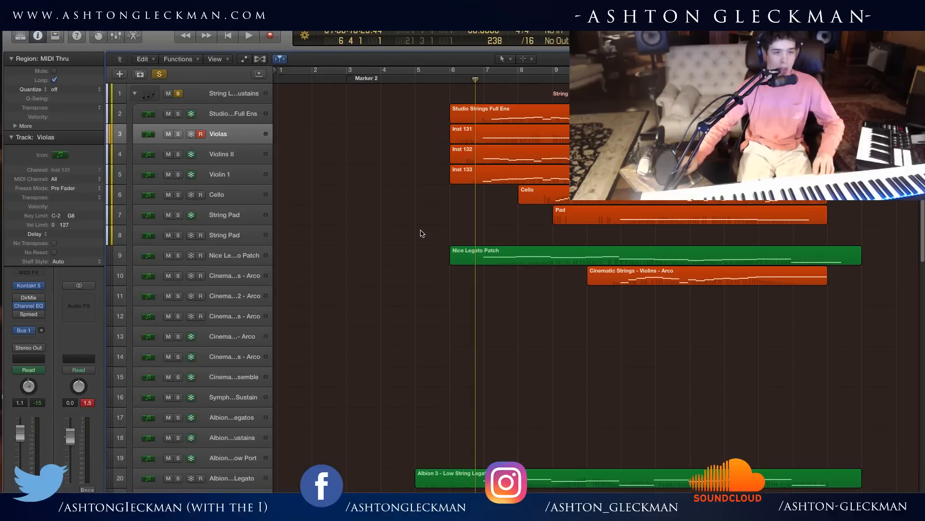
Collapse the Keyed Instruments folder in the track list and return to the string tracks.
scroll(412, 295, down, 8)
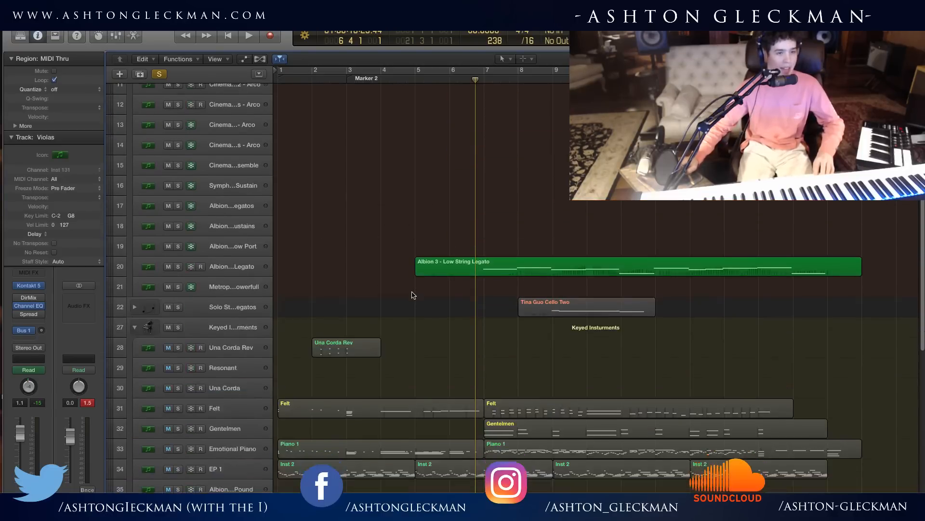
scroll(413, 295, down, 16)
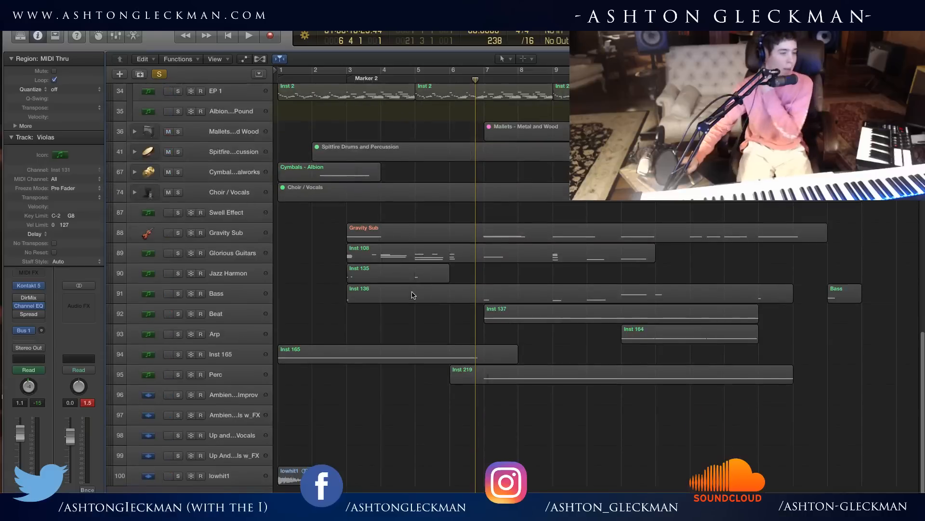
scroll(414, 295, up, 20)
scroll(414, 295, down, 20)
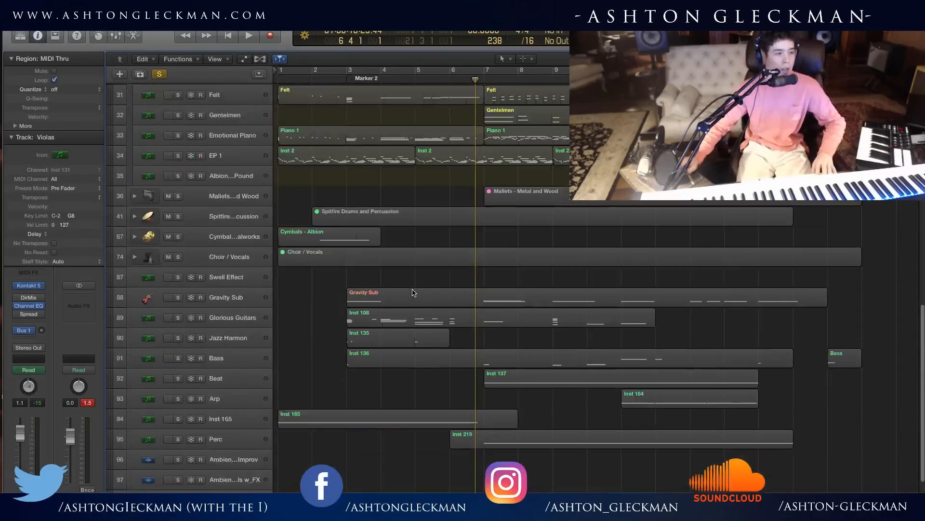
scroll(412, 292, up, 4)
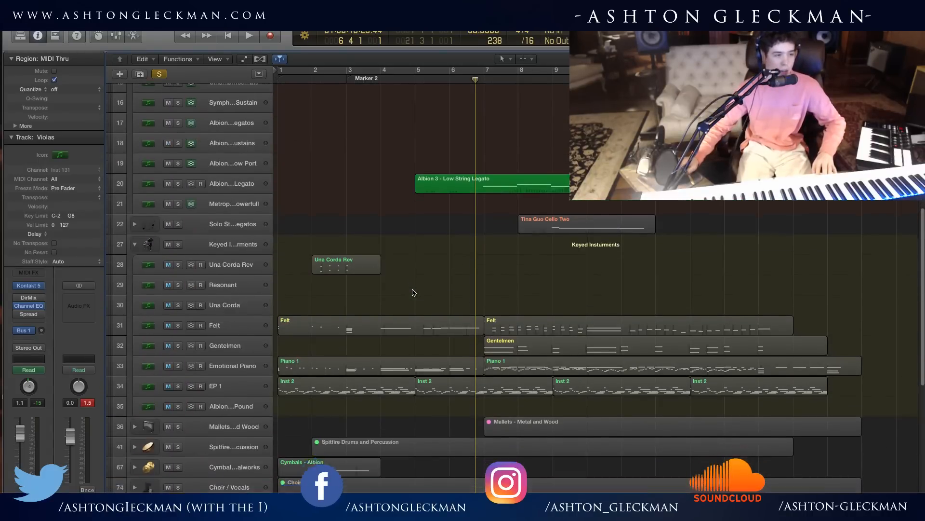
scroll(240, 263, up, 4)
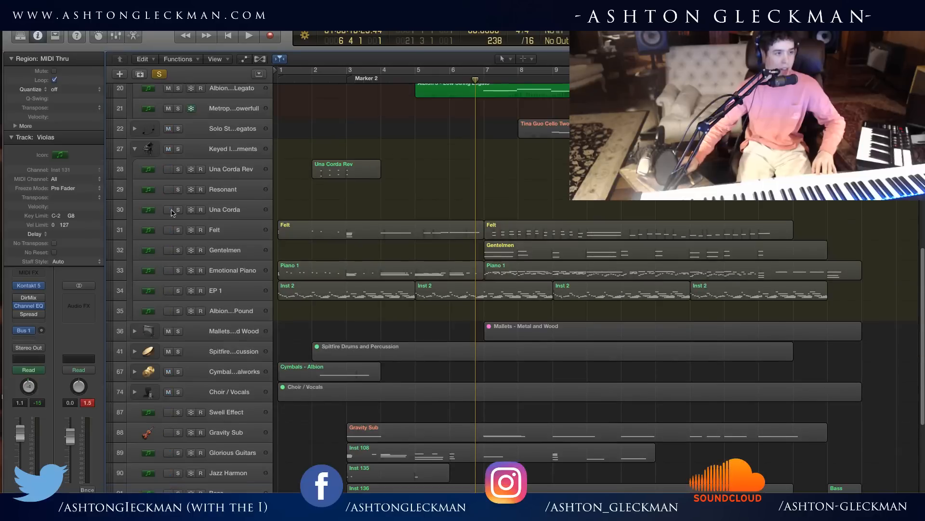
click(135, 149)
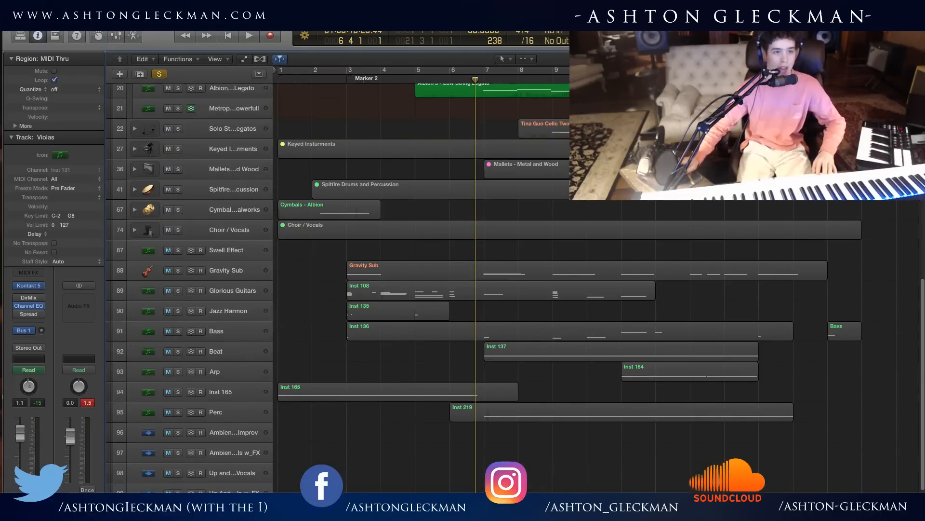
scroll(352, 290, up, 19)
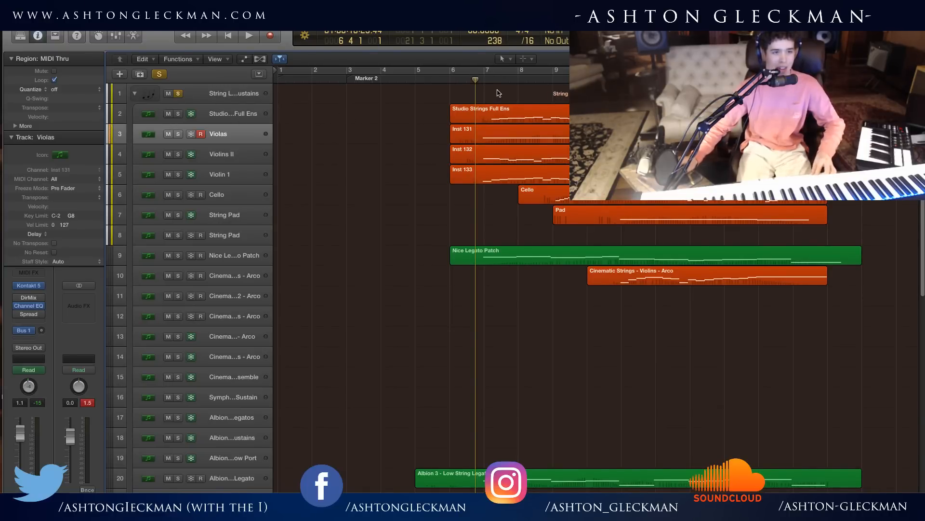
Play the soloed string tracks from late bar 6 into bar 17 while viewing their regions, then stop playback.
key(space)
key(f)
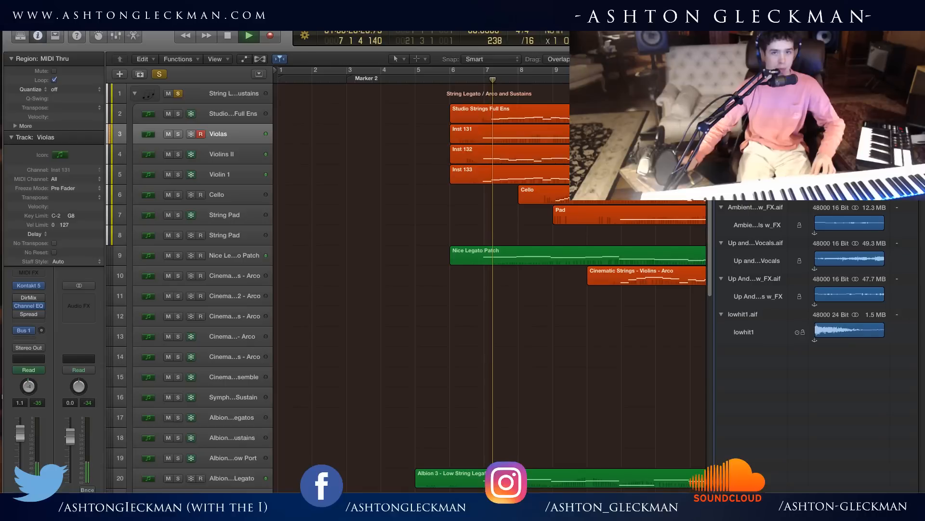
key(f)
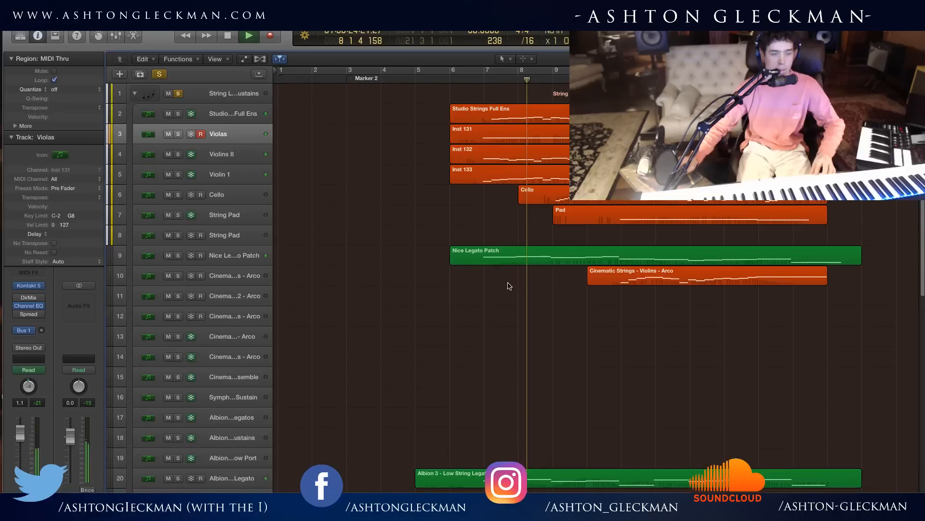
scroll(518, 283, down, 3)
scroll(518, 283, down, 5)
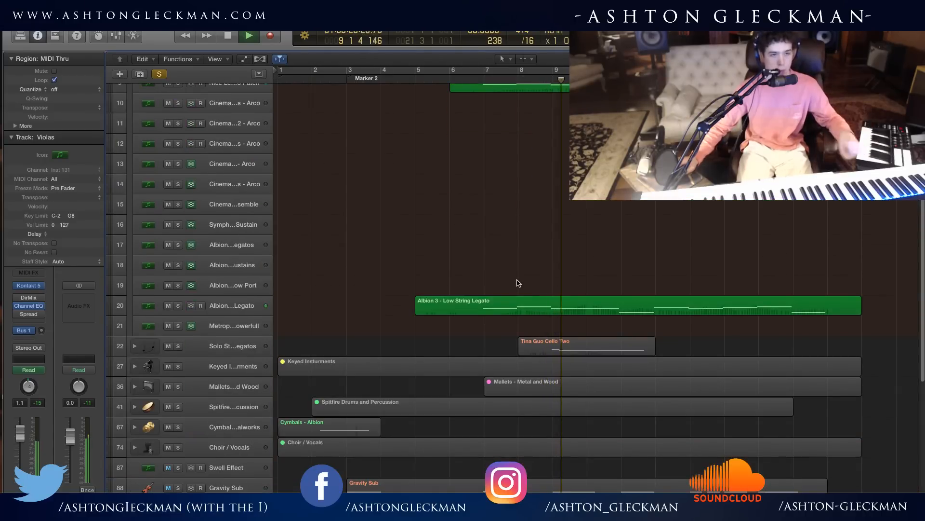
scroll(534, 280, up, 8)
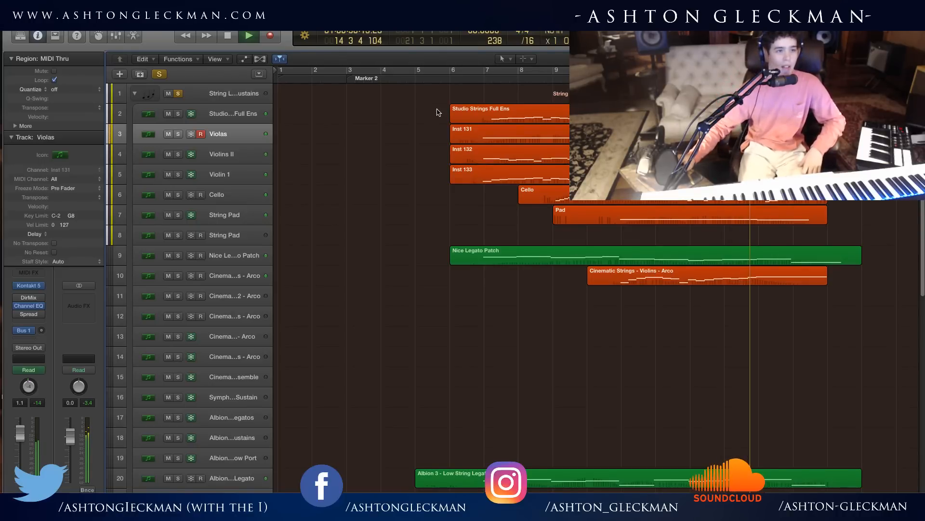
scroll(697, 256, right, 3)
scroll(675, 270, right, 2)
scroll(674, 270, left, 2)
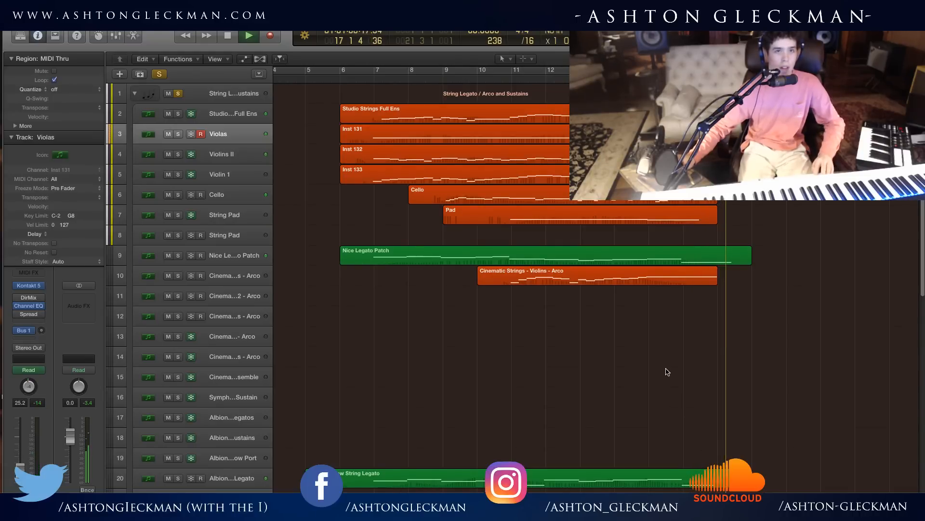
key(space)
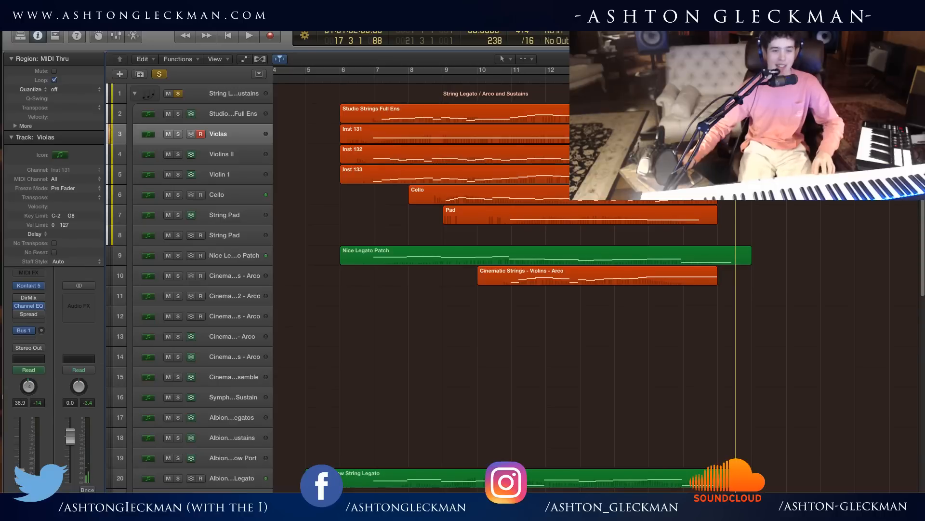
Move the playhead back to the start of bar 6.
click(357, 77)
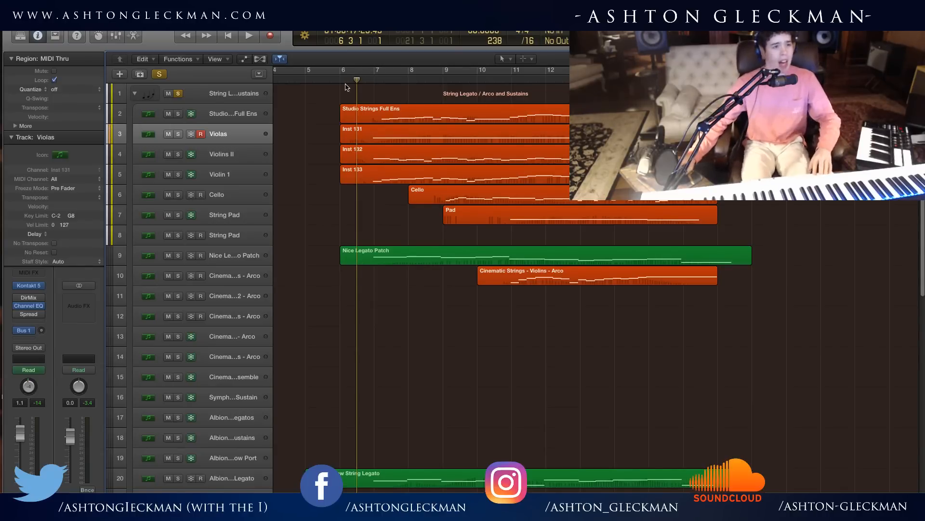
click(348, 78)
drag(349, 77, 341, 76)
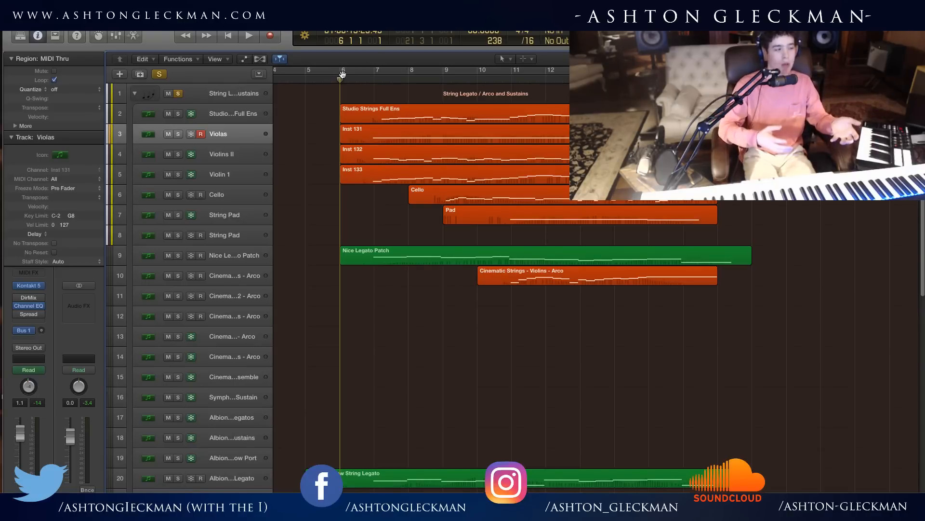
Collapse the string folder, view and close the CSS Lite Ensemble instrument, then expand the string folder again.
click(135, 94)
key(v)
drag(924, 0, 492, 45)
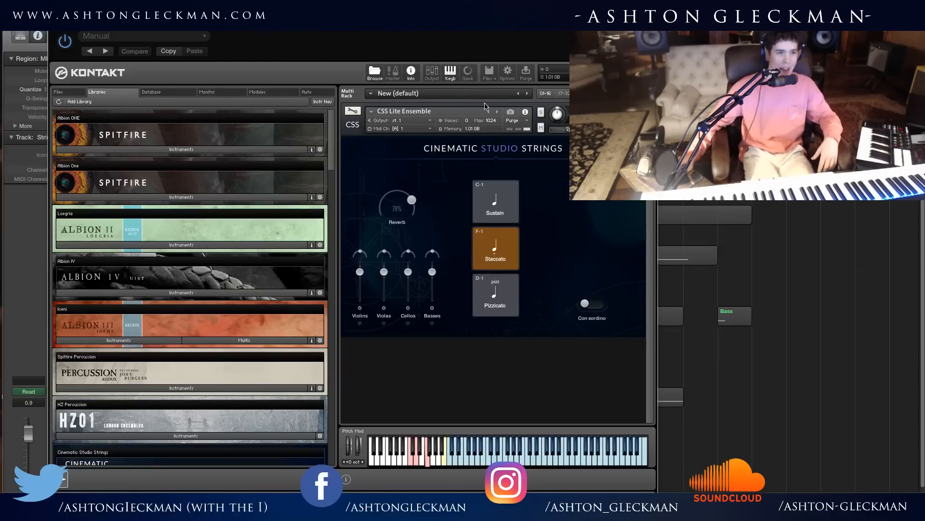
click(55, 23)
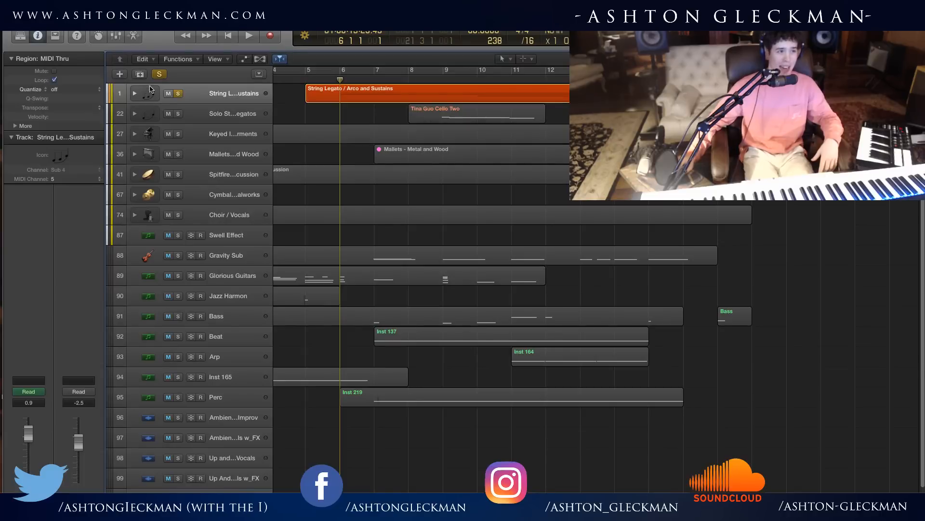
click(134, 94)
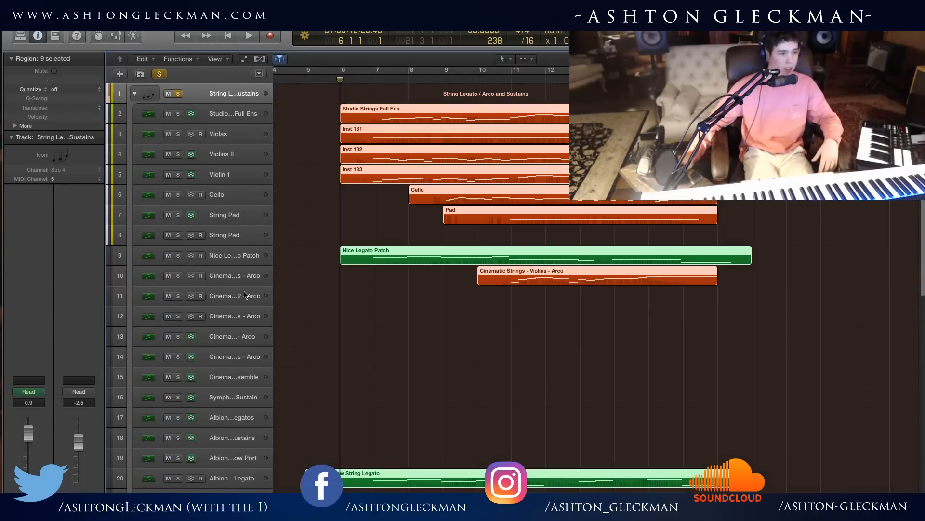
Widen the track headers to show full track names and select the Cinematic Strings - Cello - Arco track.
click(250, 322)
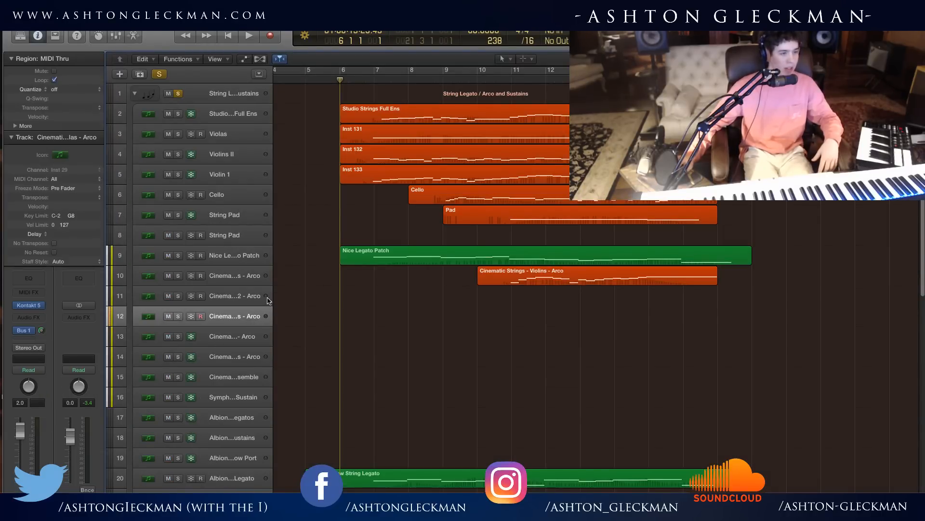
drag(272, 297, 383, 298)
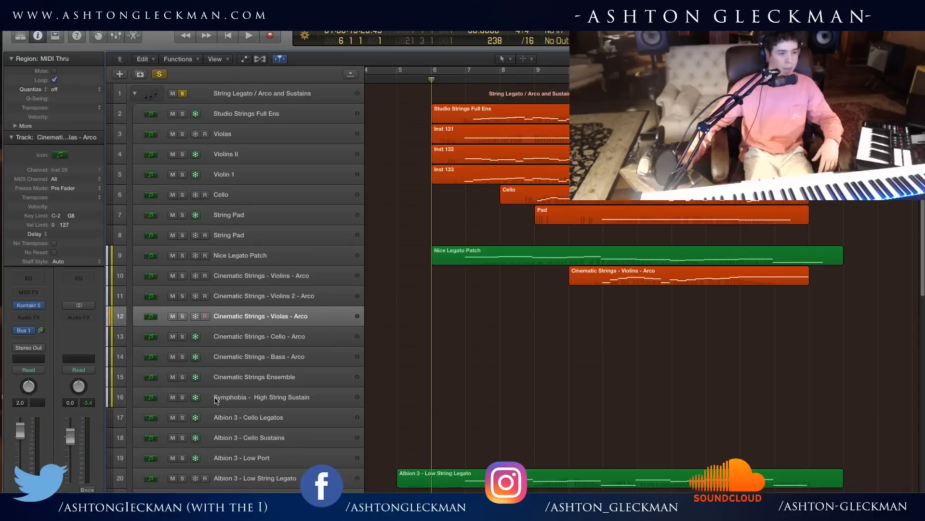
click(268, 344)
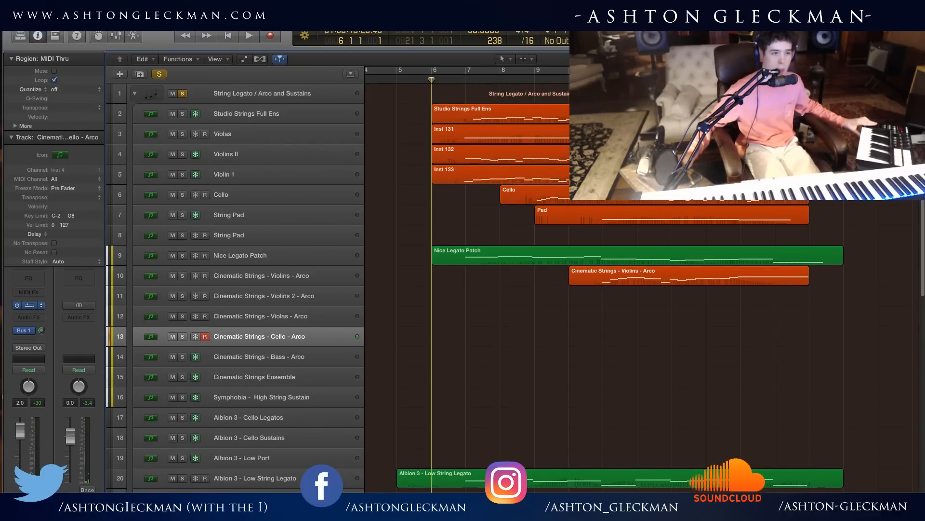
On the Cinematic Strings - Cello - Arco instrument, select the Arco articulation, switch Legato on and back off, then close the instrument.
click(30, 305)
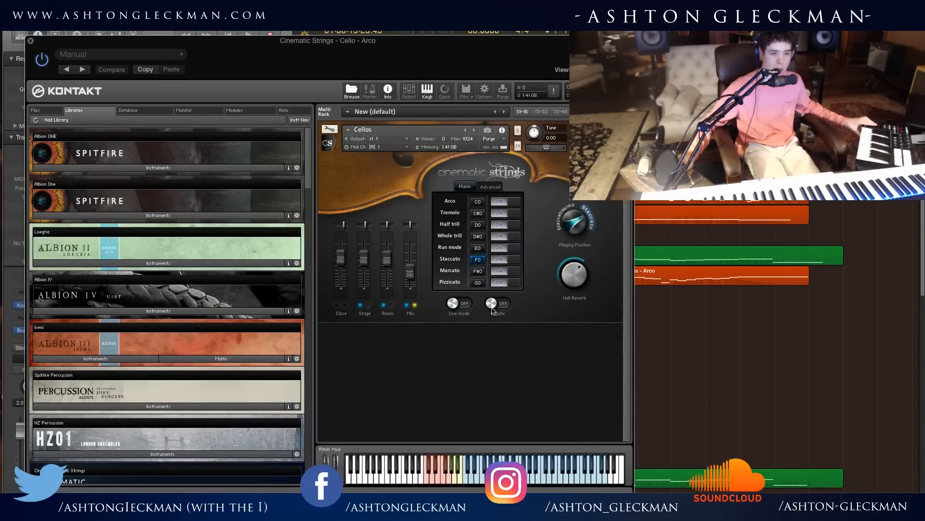
click(482, 200)
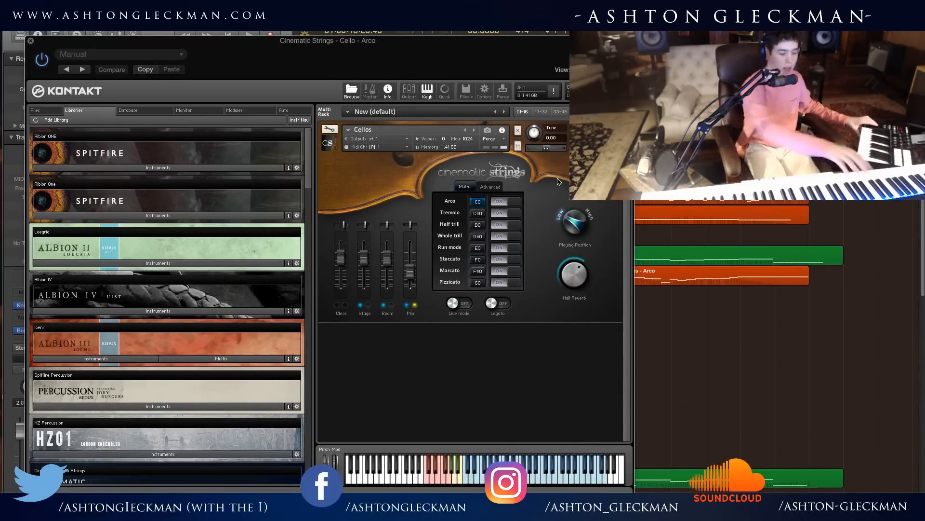
click(495, 307)
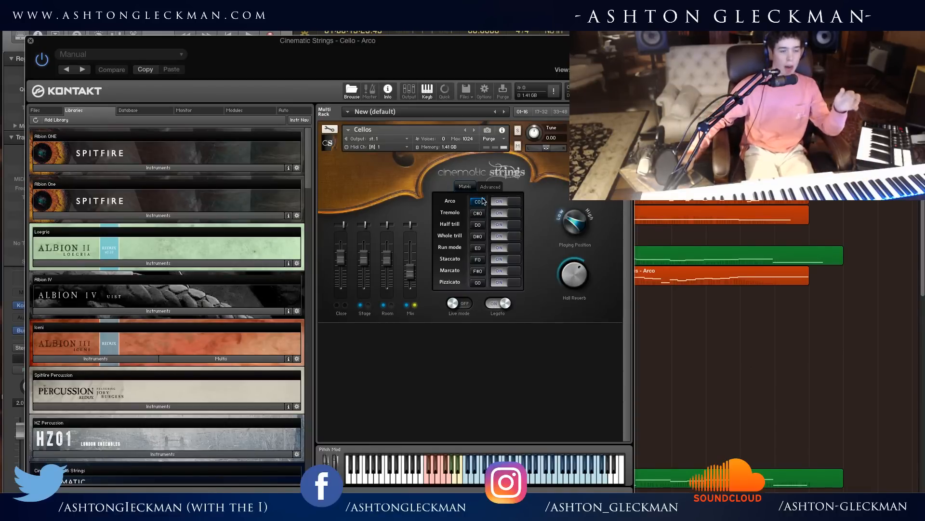
click(491, 305)
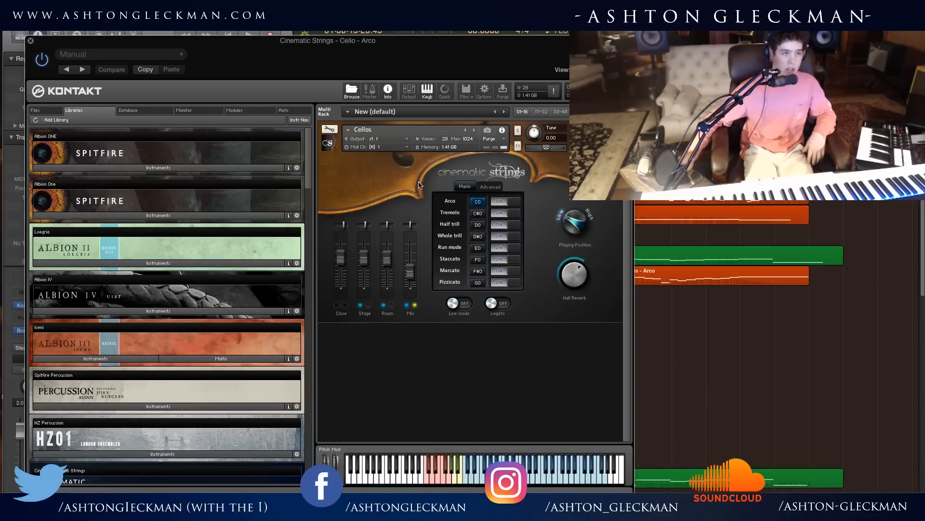
click(30, 40)
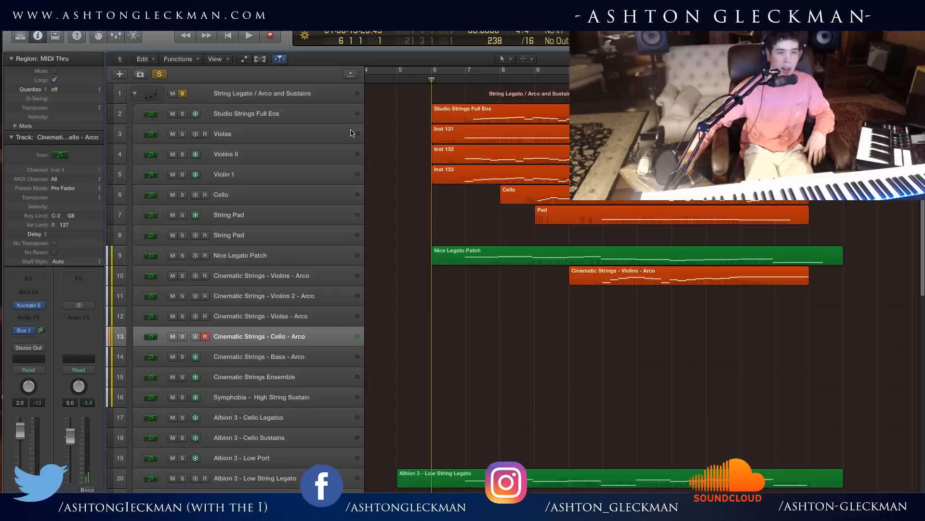
Open the Kontakt instrument of the Studio Strings Full Ens track and turn off Legato.
click(308, 215)
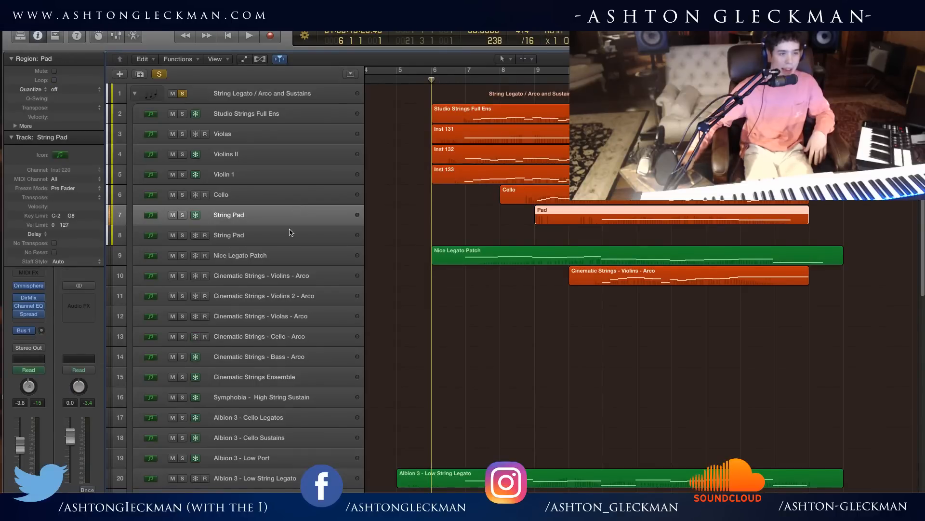
click(284, 112)
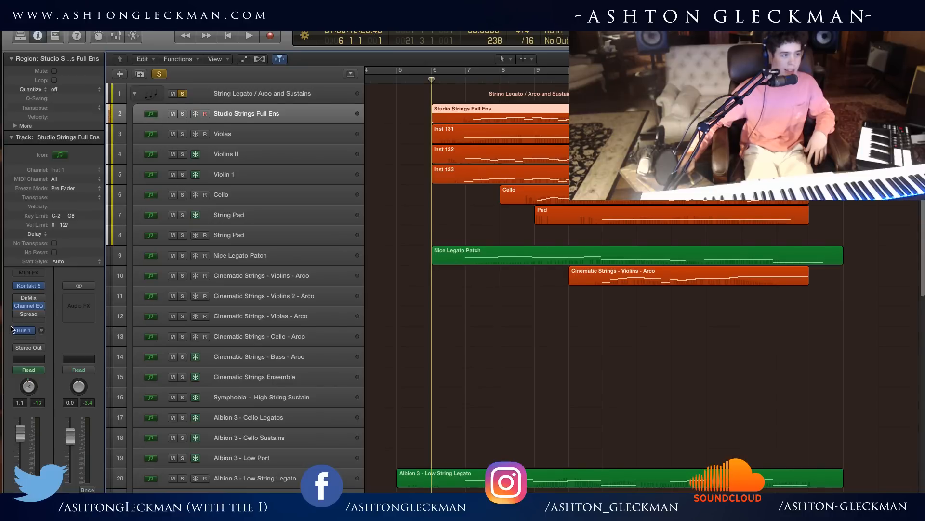
click(34, 285)
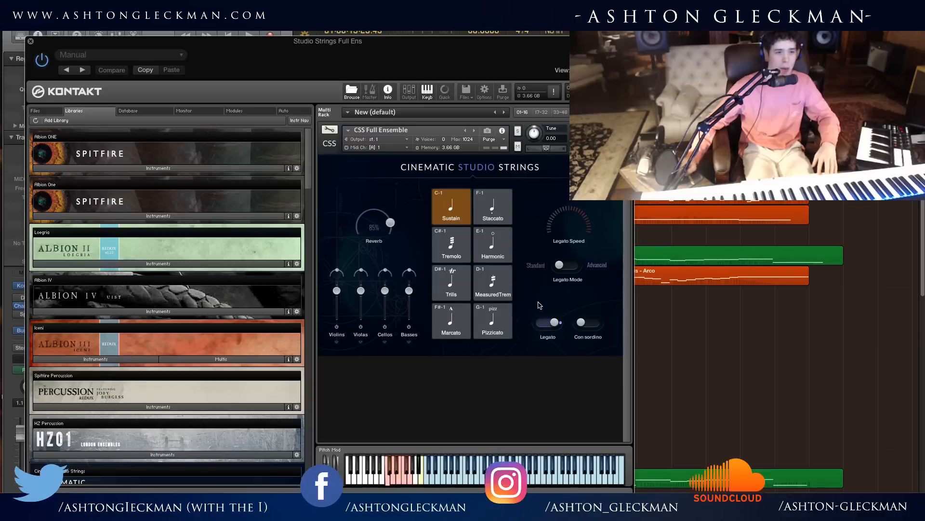
click(549, 324)
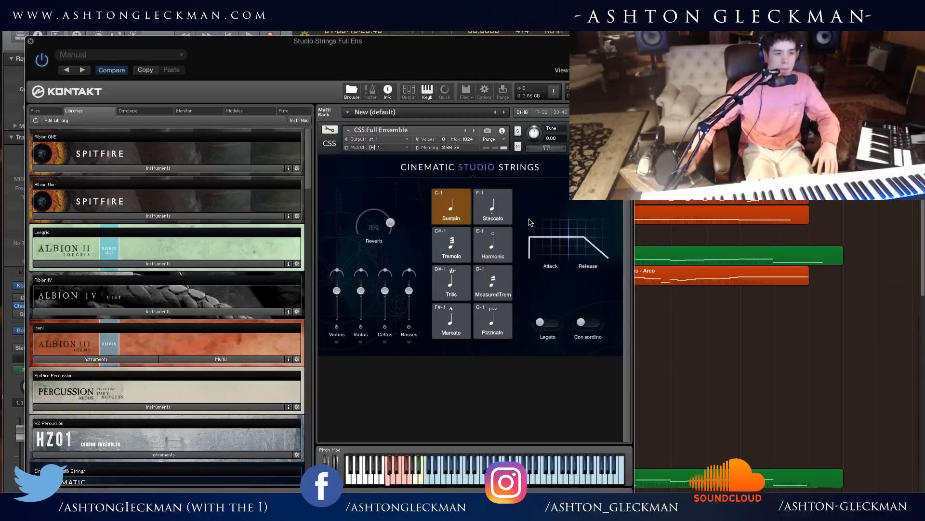
Set the CSS Full Ensemble reverb to 78% and reposition the Kontakt window so more of its controls are accessible.
drag(391, 219, 391, 223)
drag(253, 66, 388, 36)
drag(501, 199, 503, 195)
drag(523, 30, 493, 30)
drag(432, 30, 503, 52)
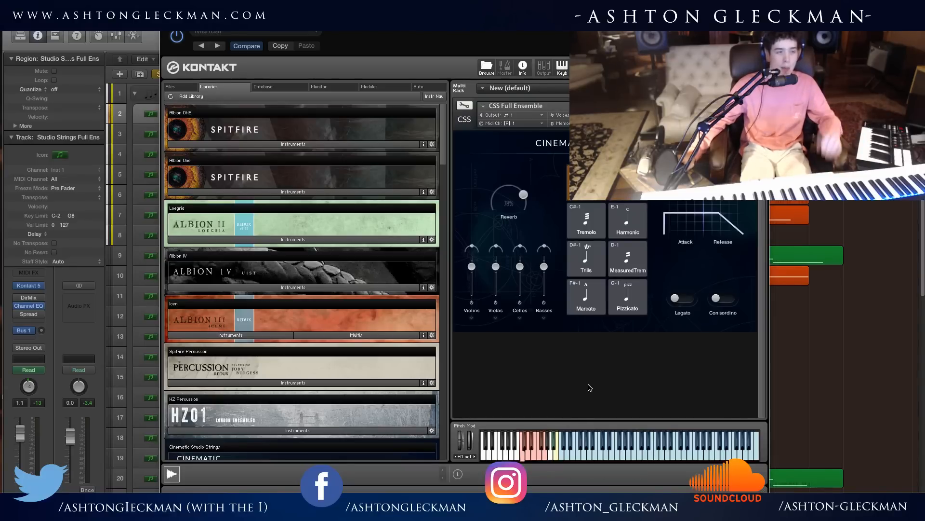
drag(598, 20, 539, 20)
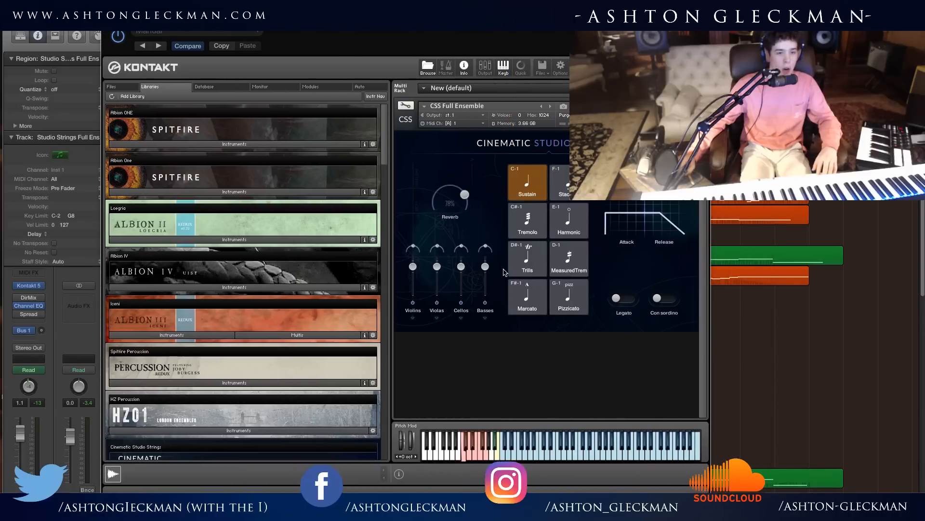
Switch Legato on and back off, enable Con sordino, and set the CSS Full Ensemble reverb to 85%.
click(629, 299)
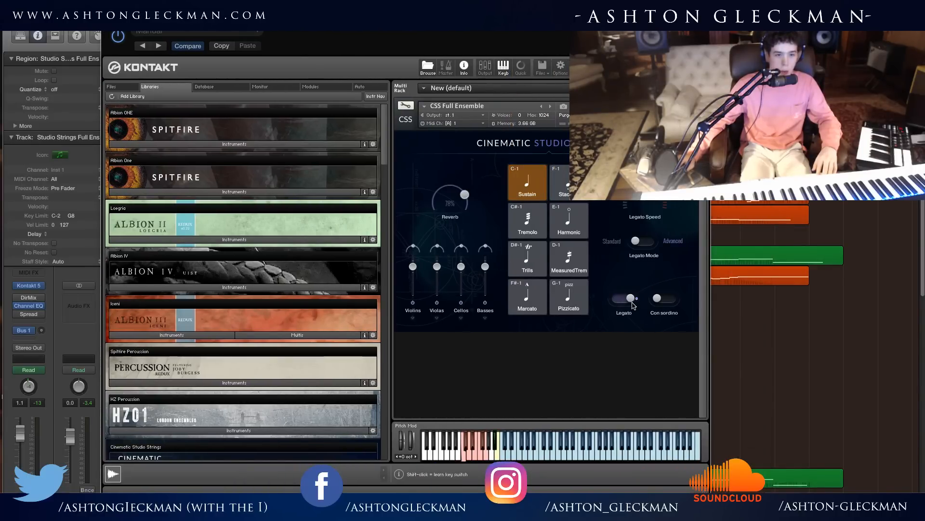
click(637, 299)
click(666, 299)
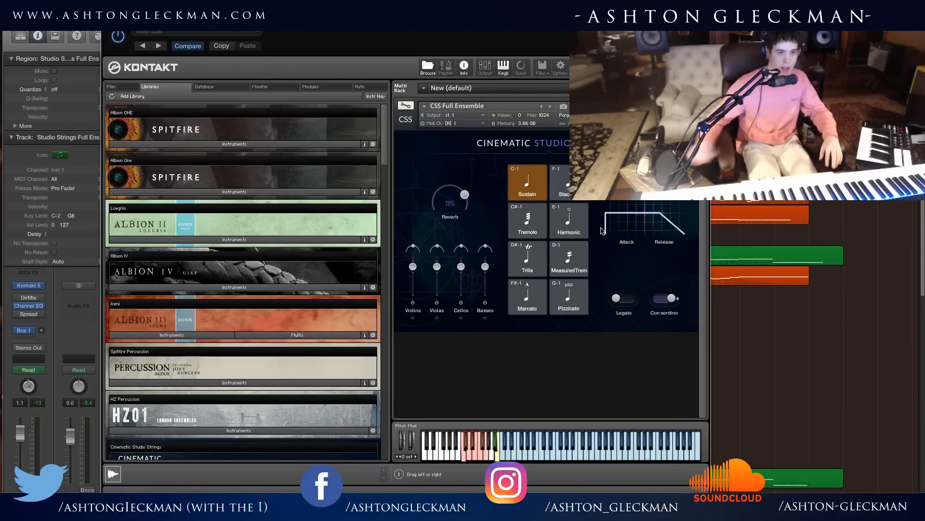
drag(464, 199, 468, 209)
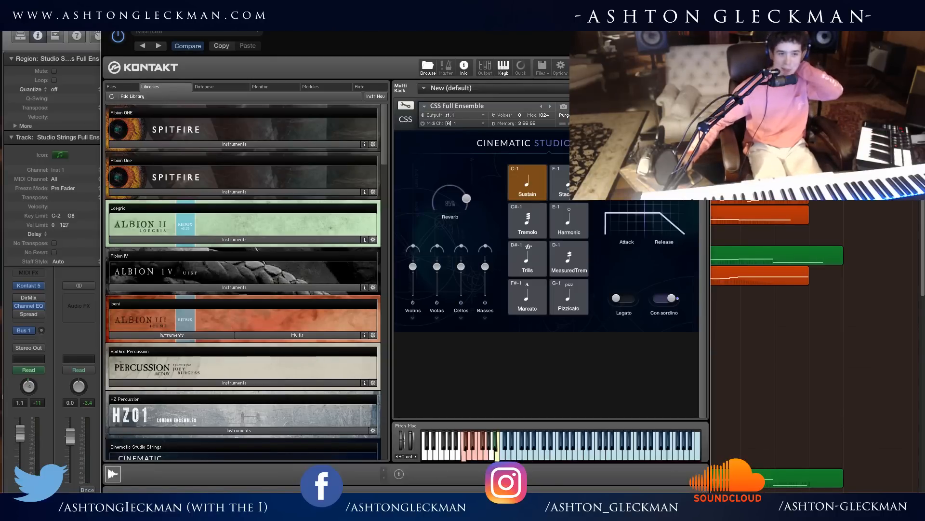
Audition the Staccato and Marcato articulations of the CSS Full Ensemble and readjust the reverb amount.
click(562, 185)
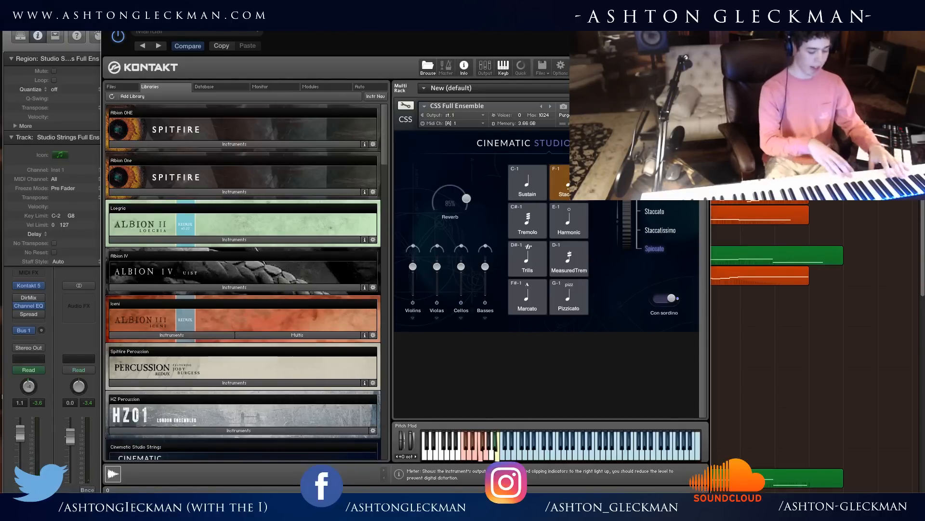
click(531, 305)
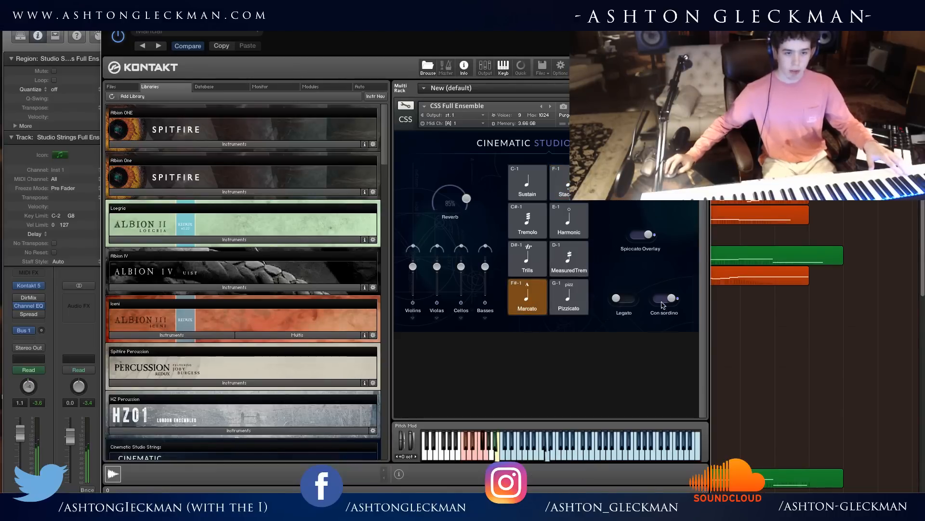
drag(467, 199, 470, 205)
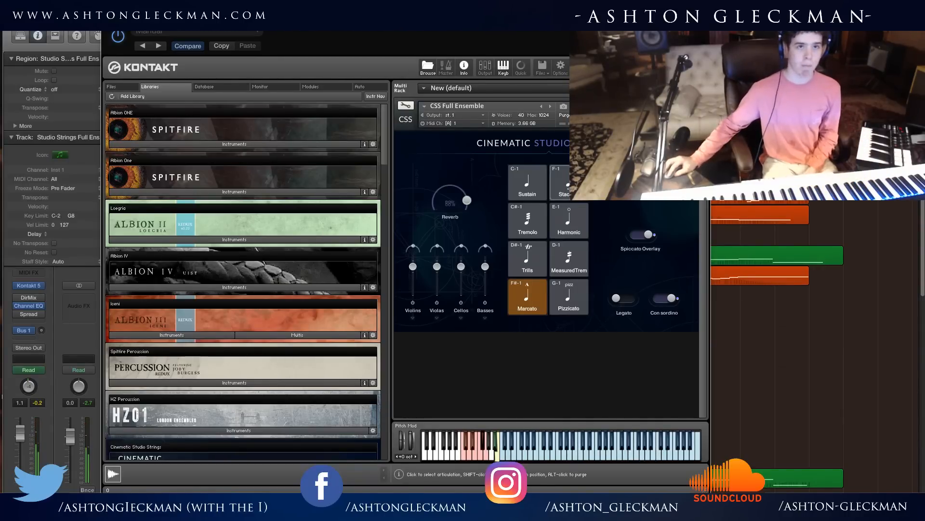
Audition Staccato again, return to Sustain, turn off Con sordino, and set the reverb to 76%.
click(575, 183)
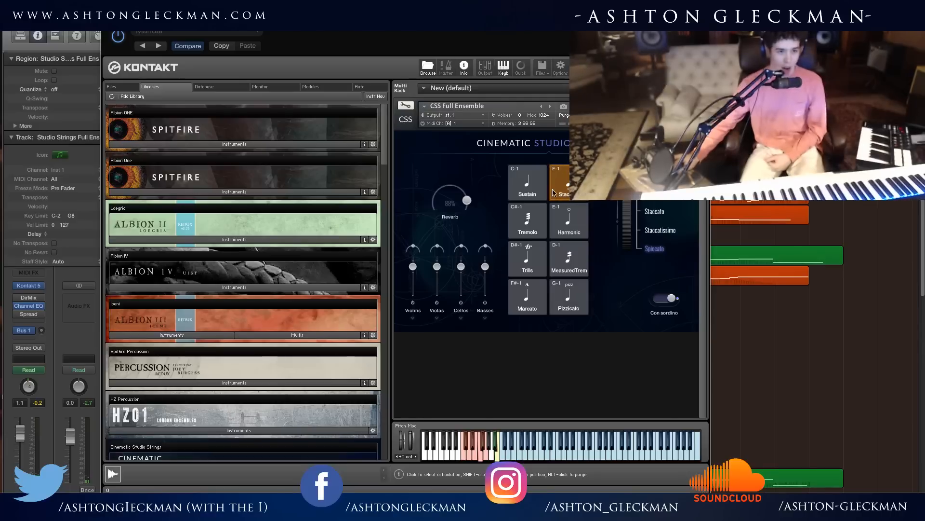
click(527, 183)
click(668, 298)
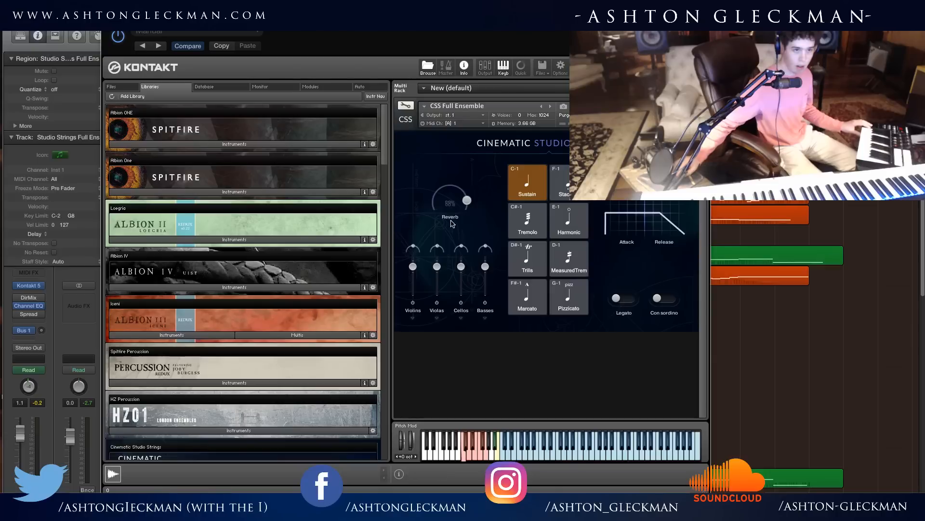
mouse_move(453, 200)
mouse_down()
mouse_move(470, 205)
mouse_move(461, 187)
mouse_move(462, 195)
mouse_up()
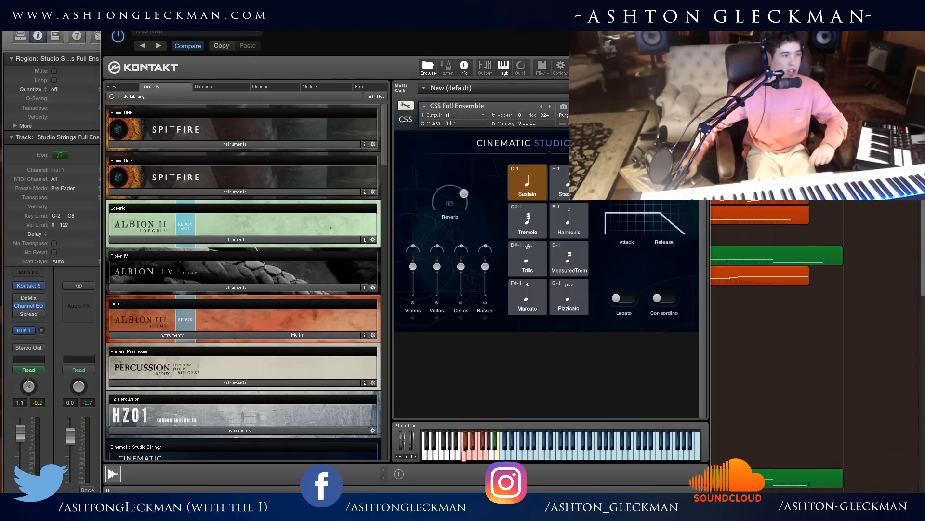
Close the CSS Full Ensemble instrument and select the String Legato / Arco and Sustains folder track.
click(108, 18)
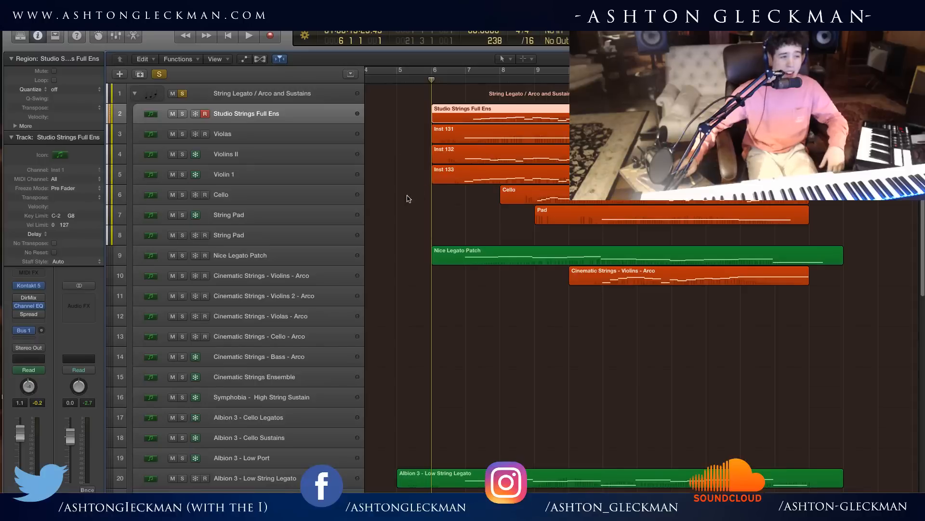
click(420, 204)
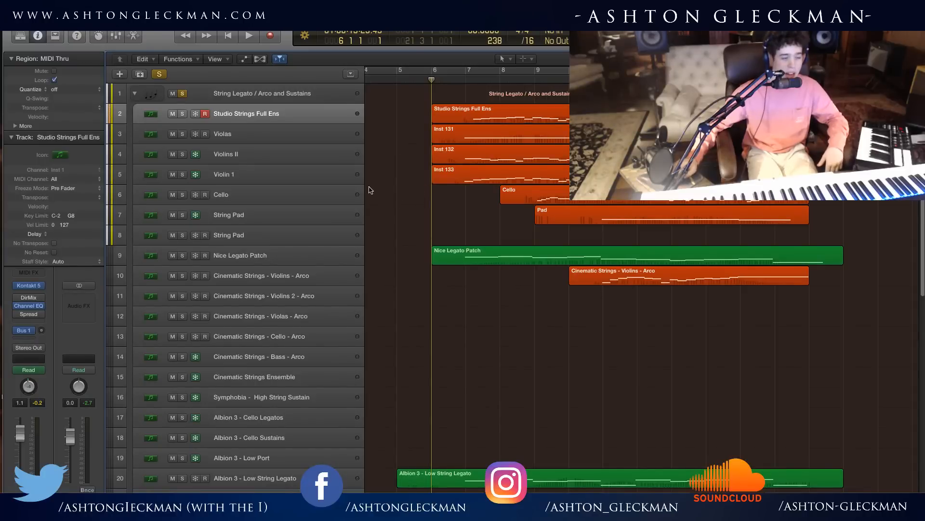
click(202, 97)
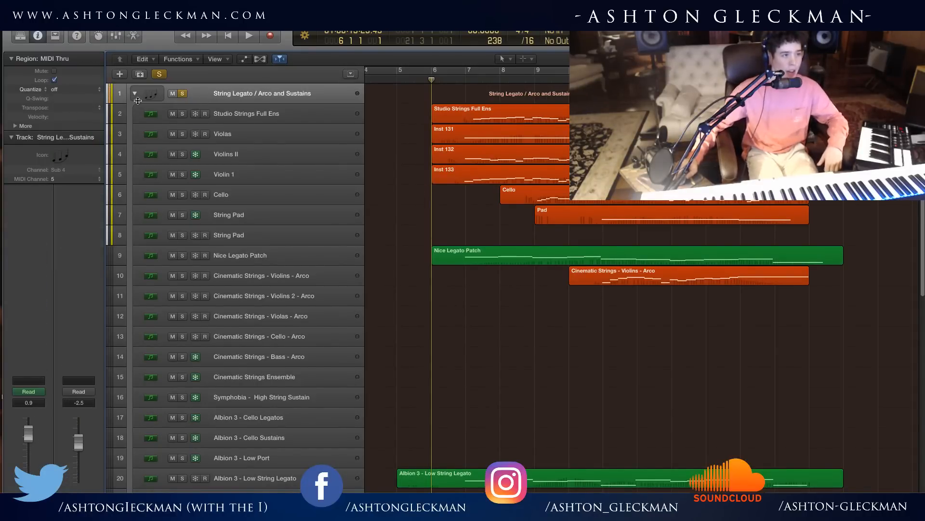
Look through the project's track list and clear all soloed tracks.
scroll(238, 297, down, 8)
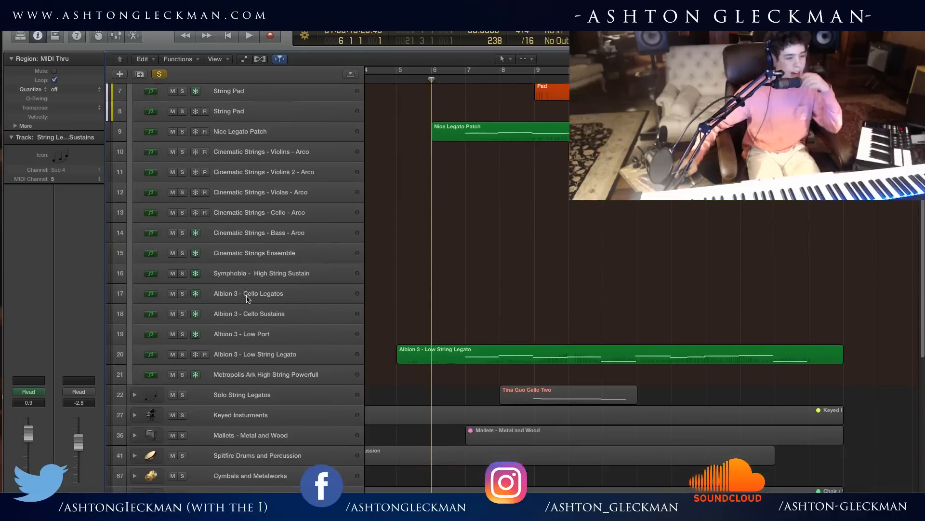
scroll(238, 298, up, 8)
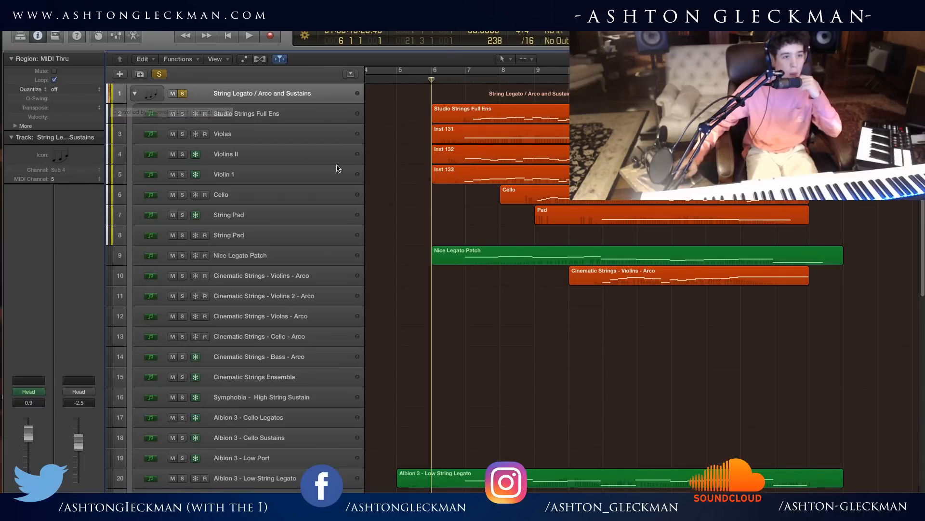
scroll(482, 441, down, 5)
scroll(487, 395, down, 10)
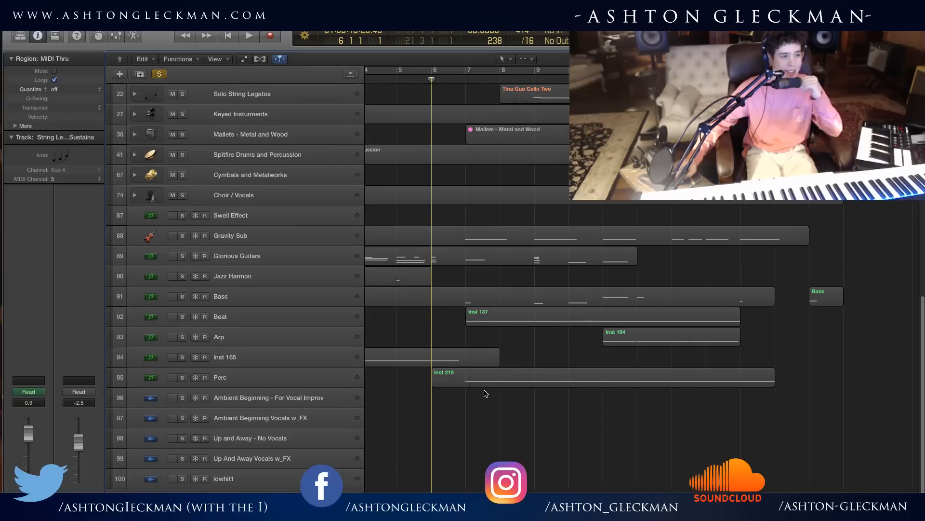
scroll(487, 366, up, 9)
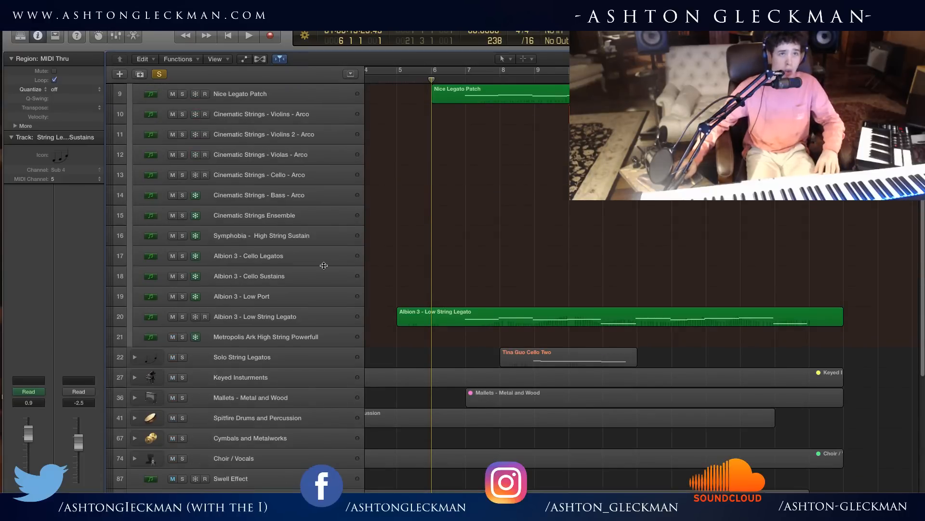
scroll(248, 256, up, 5)
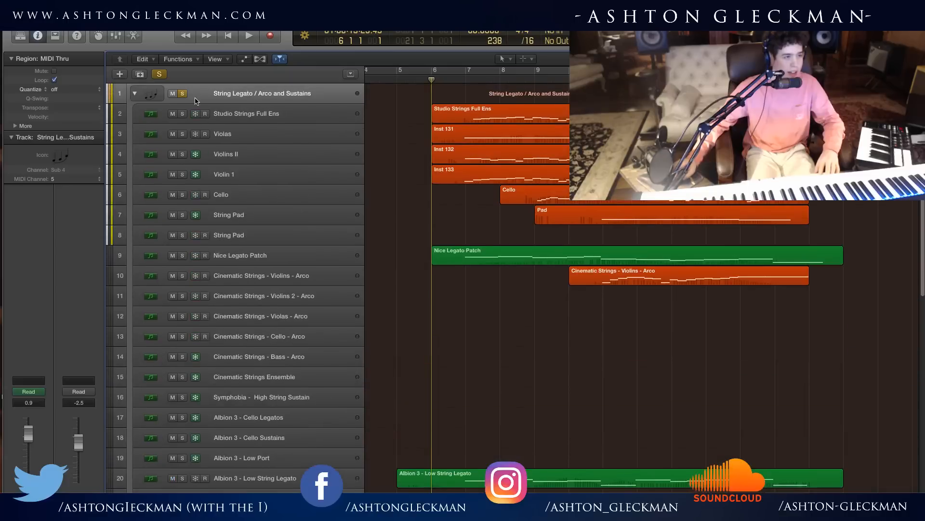
click(165, 73)
Collapse and re-expand the String Legato / Arco and Sustains folder, and expand the Solo String Legatos folder.
scroll(483, 357, down, 15)
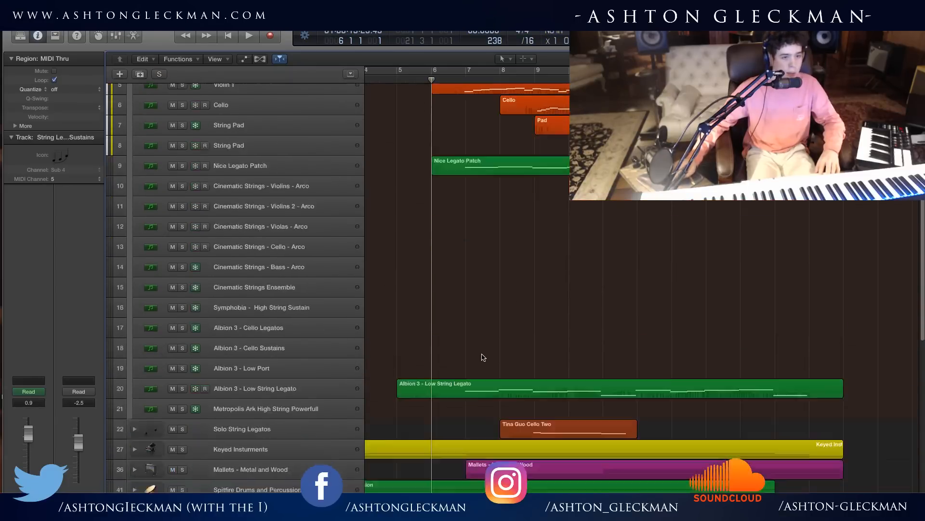
scroll(484, 357, up, 5)
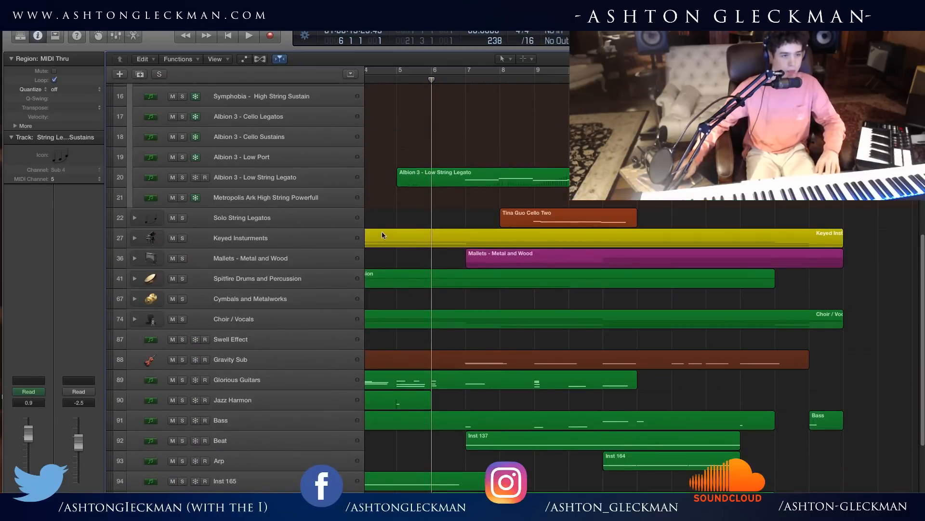
scroll(159, 130, up, 1)
scroll(154, 126, up, 8)
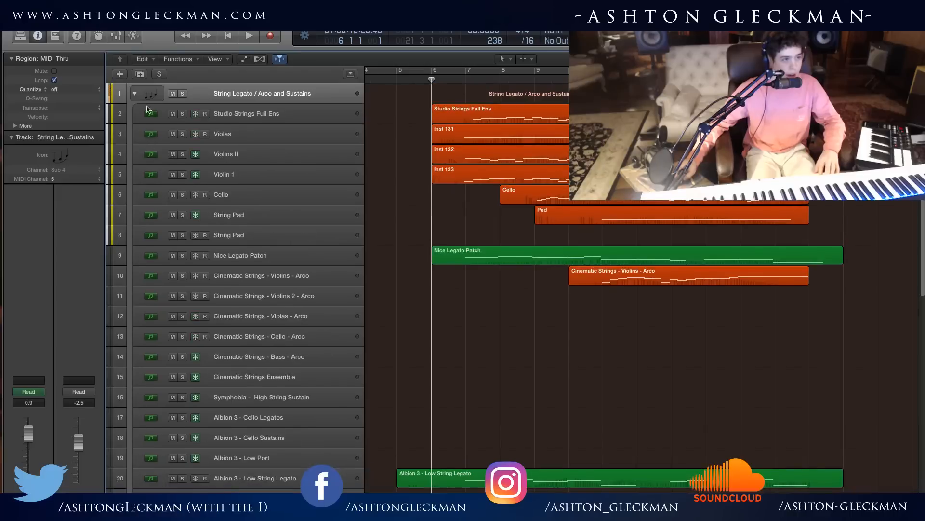
click(135, 94)
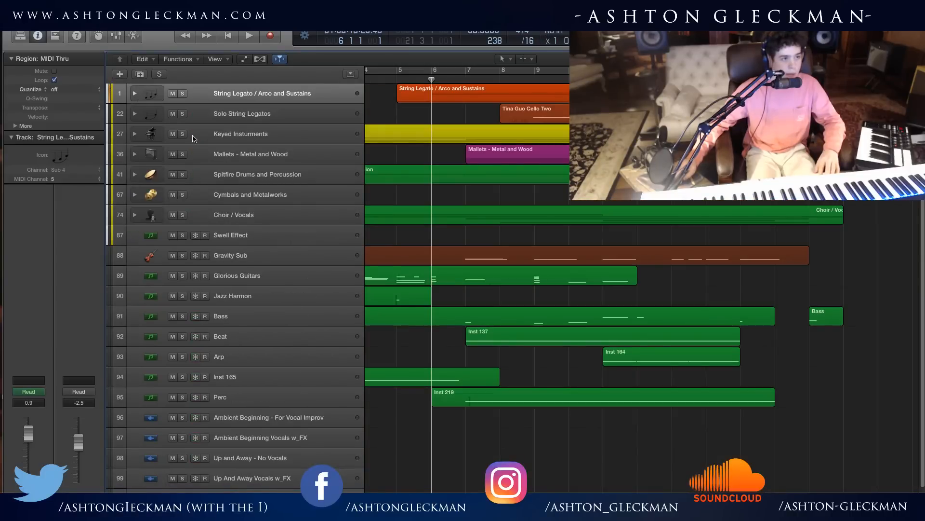
click(135, 114)
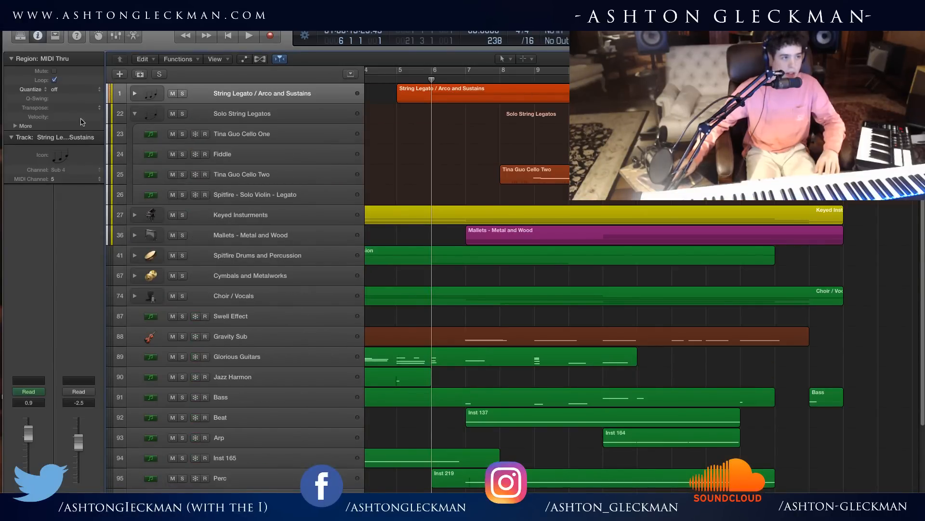
click(135, 94)
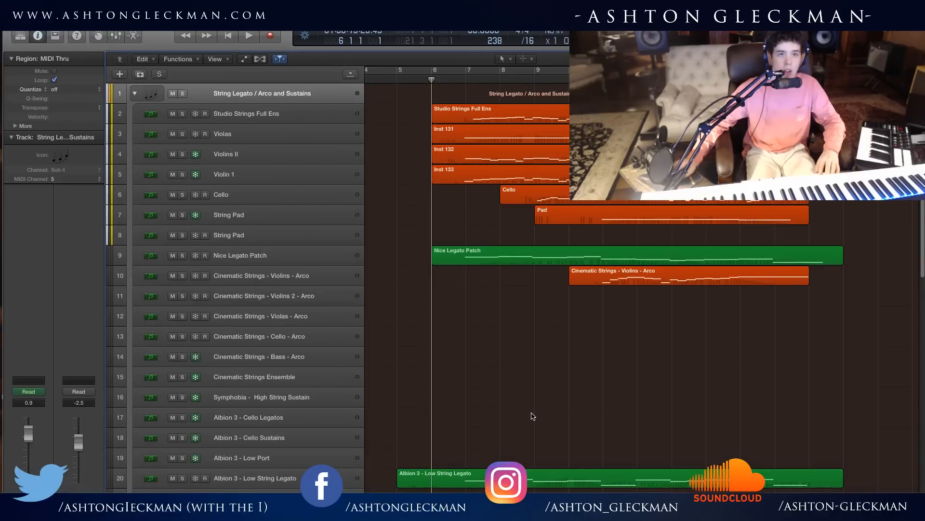
Play the full arrangement from just before bar 6 with the Solo String Legatos tracks in view.
scroll(549, 352, down, 5)
click(423, 82)
key(space)
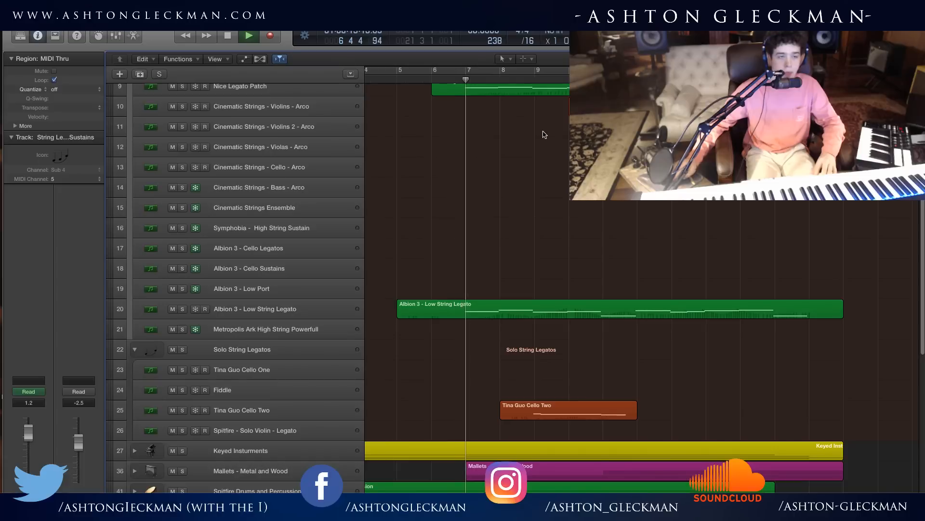
Audition Tina Guo Cello Two soloed together with the String Legato / Arco and Sustains folder, stopping playback in bar 11.
click(182, 410)
scroll(218, 225, up, 8)
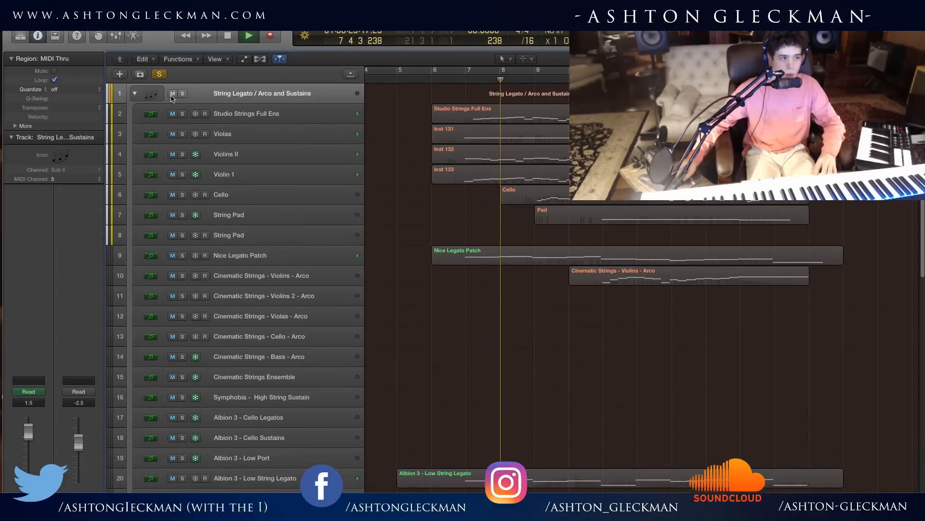
click(182, 93)
scroll(485, 277, down, 10)
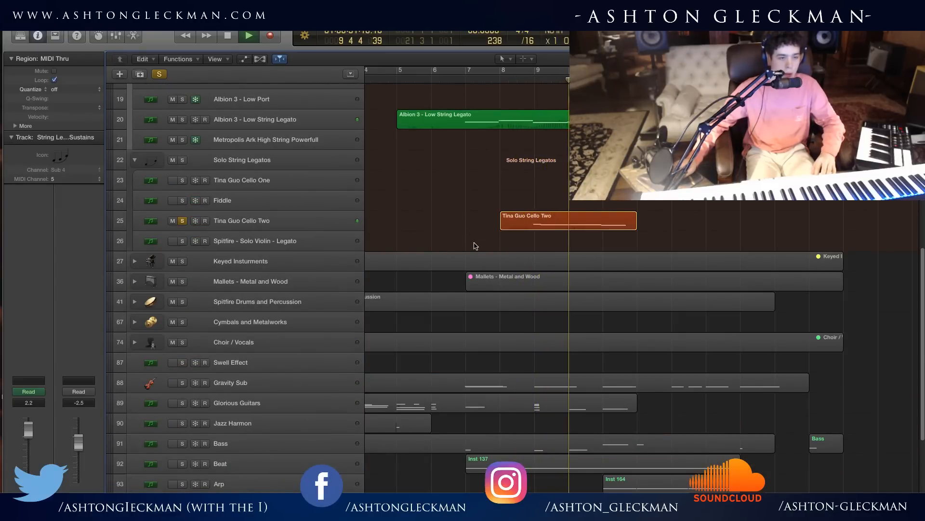
scroll(434, 215, up, 10)
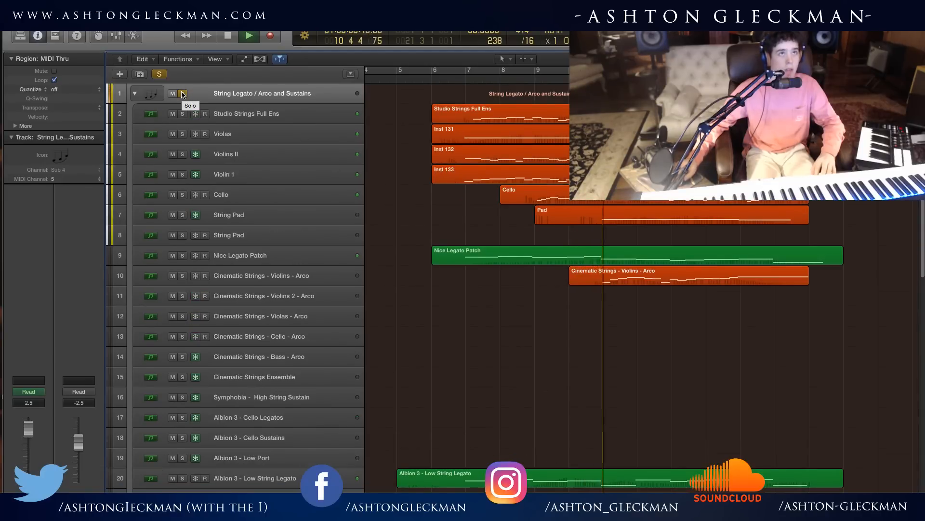
click(182, 94)
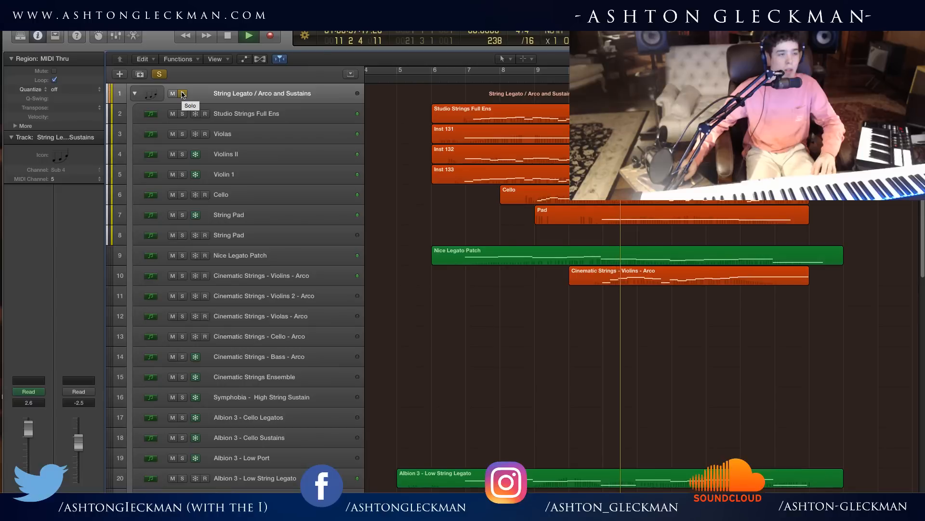
click(544, 181)
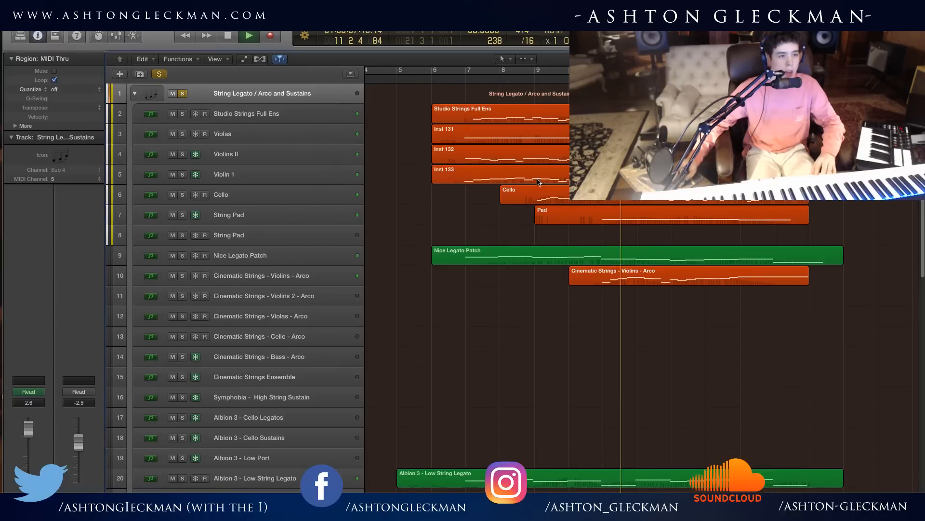
Clear all soloed tracks and expand the Keyed Insturments folder to show its tracks.
click(183, 93)
click(159, 75)
scroll(402, 345, down, 10)
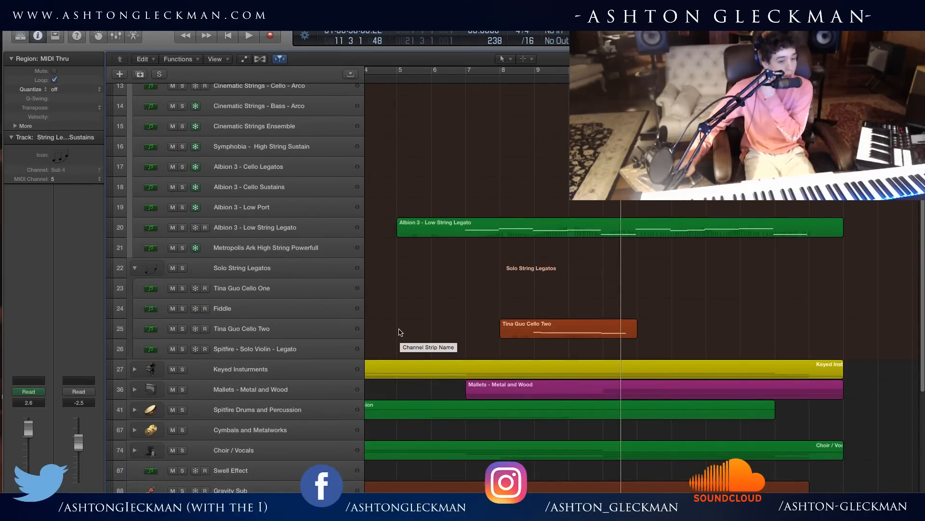
click(135, 369)
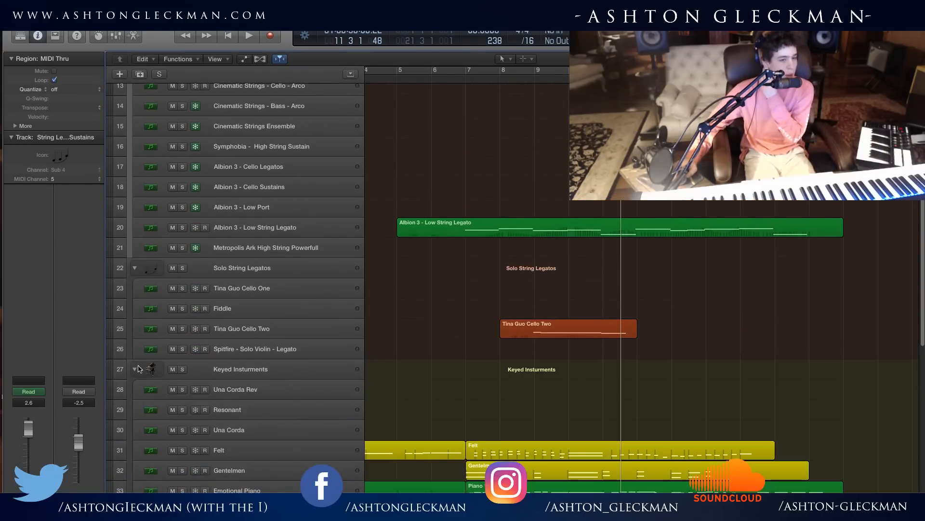
scroll(453, 428, down, 6)
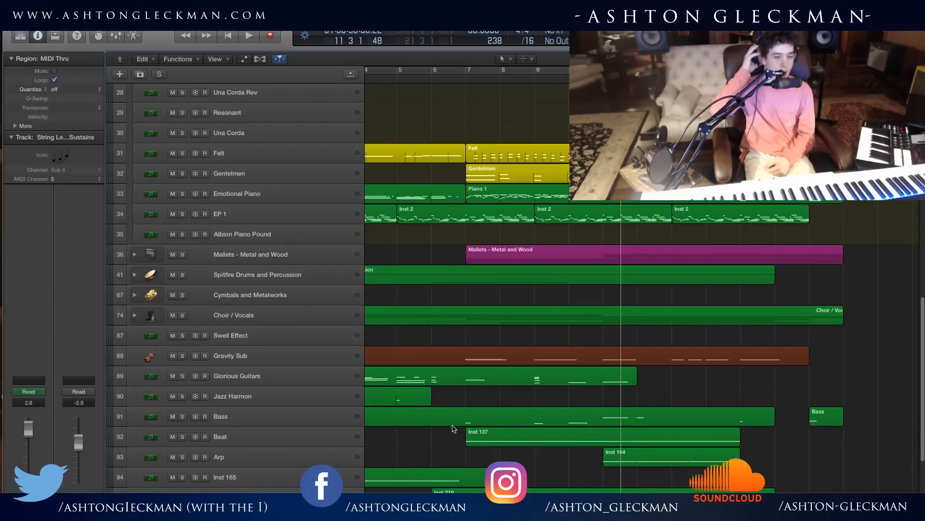
Play from just before bar 7 while adding Felt, Gentelmen, Emotional Piano and EP 1 to the solo one by one.
click(456, 76)
key(space)
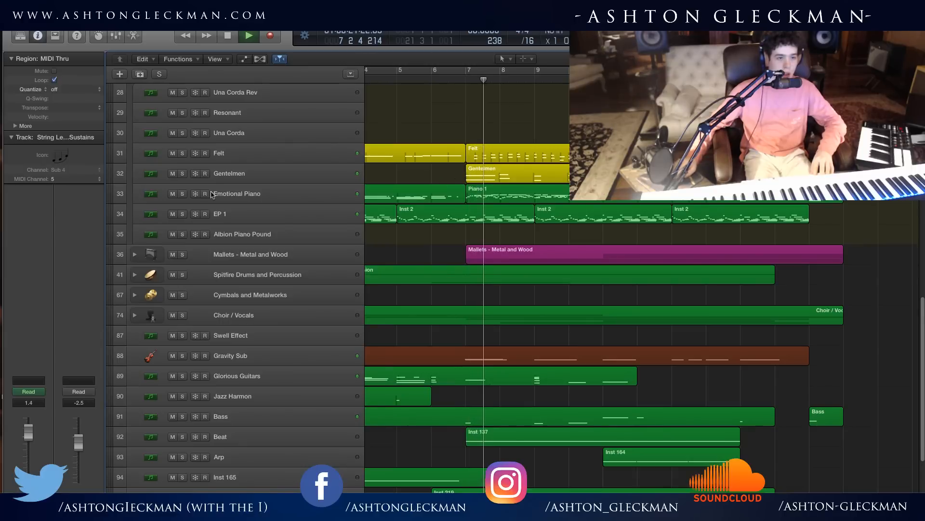
click(183, 153)
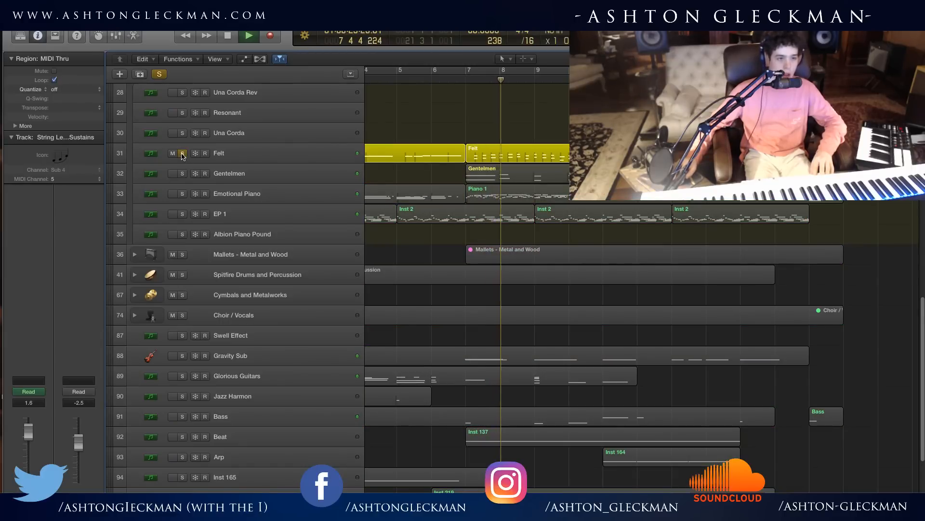
click(182, 173)
click(182, 193)
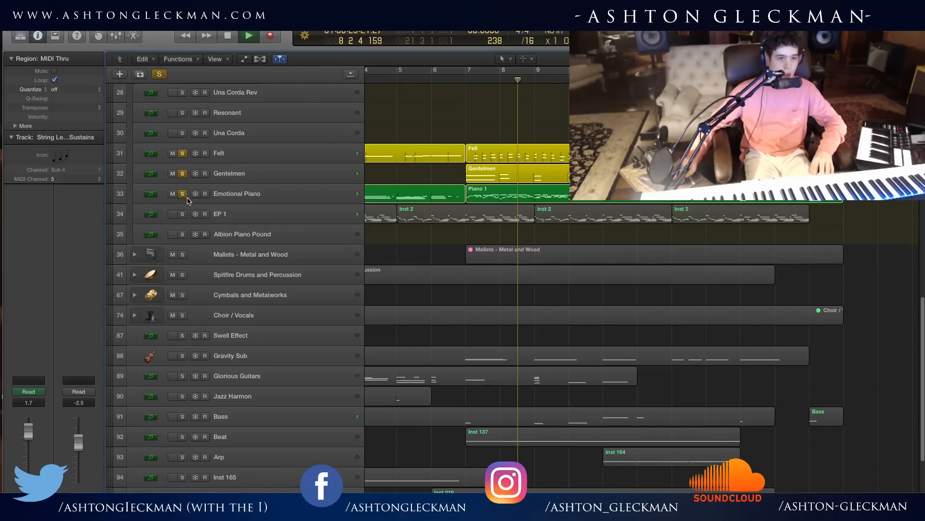
click(182, 213)
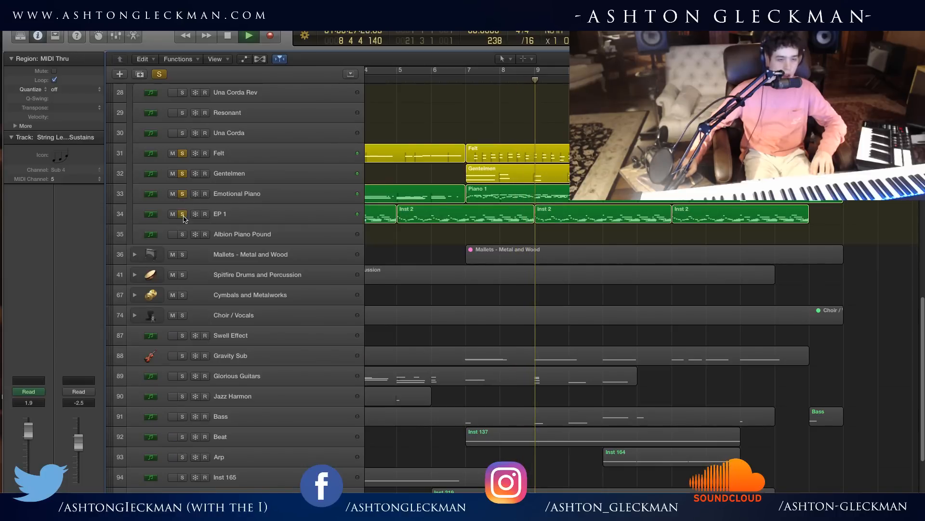
Clear the keyboard solos and stop playback, selecting the Emotional Piano track with the playhead in the second half of bar 6.
click(160, 74)
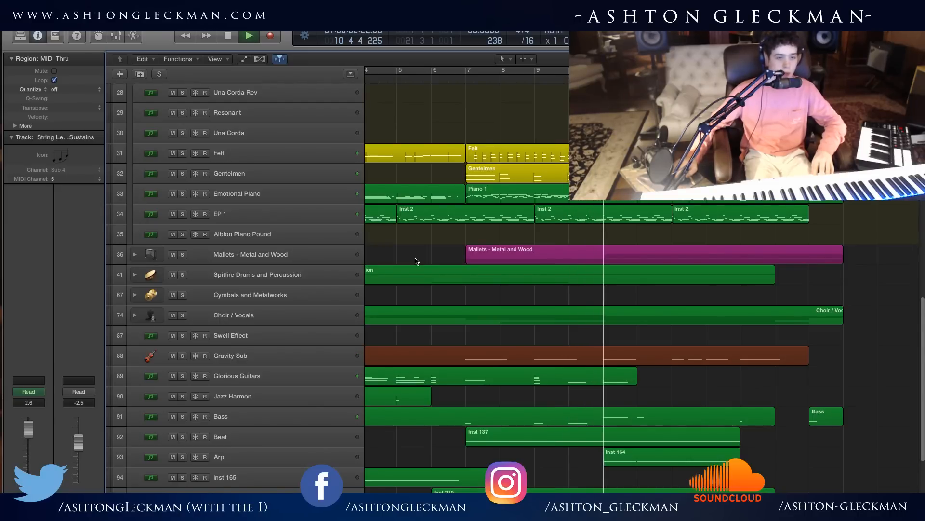
key(space)
click(314, 195)
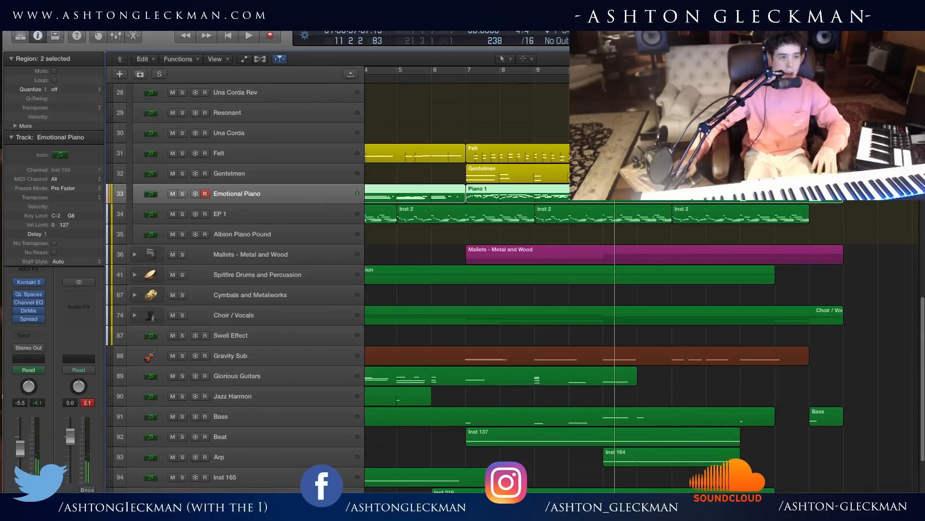
click(448, 79)
click(525, 126)
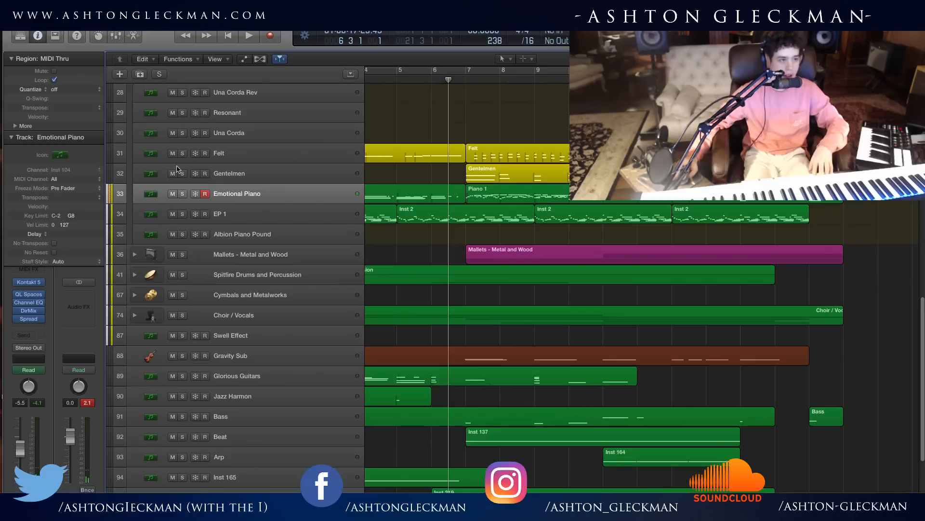
Audition the Felt piano track on its own from just before bar 7 and remove its solo.
click(185, 149)
drag(463, 79, 456, 81)
key(space)
click(182, 153)
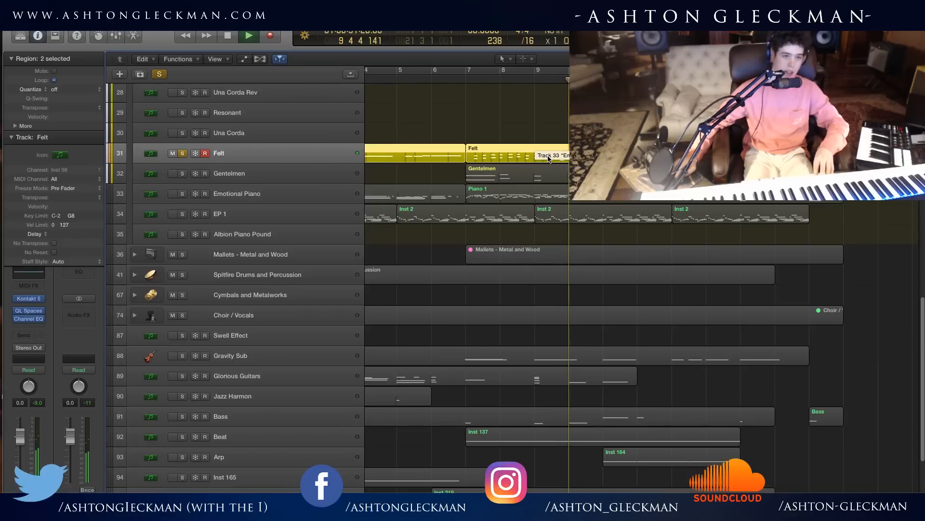
key(space)
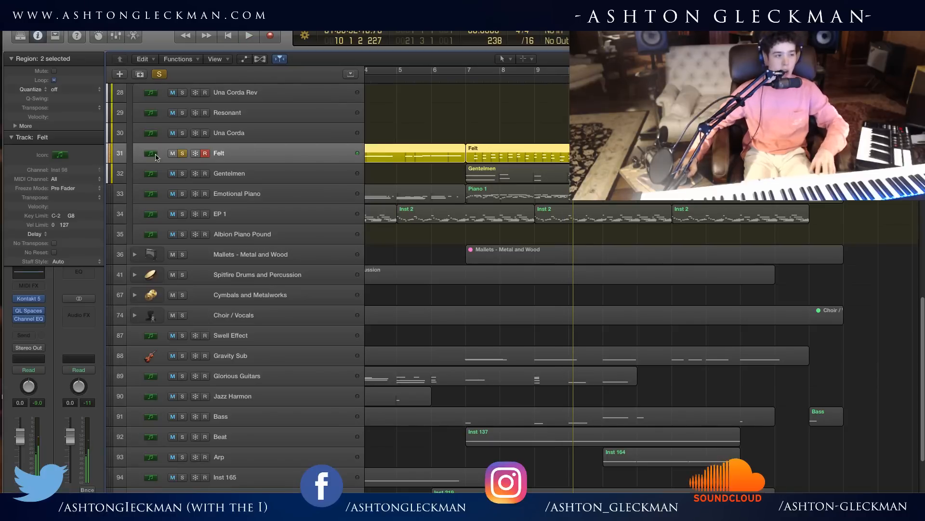
click(183, 154)
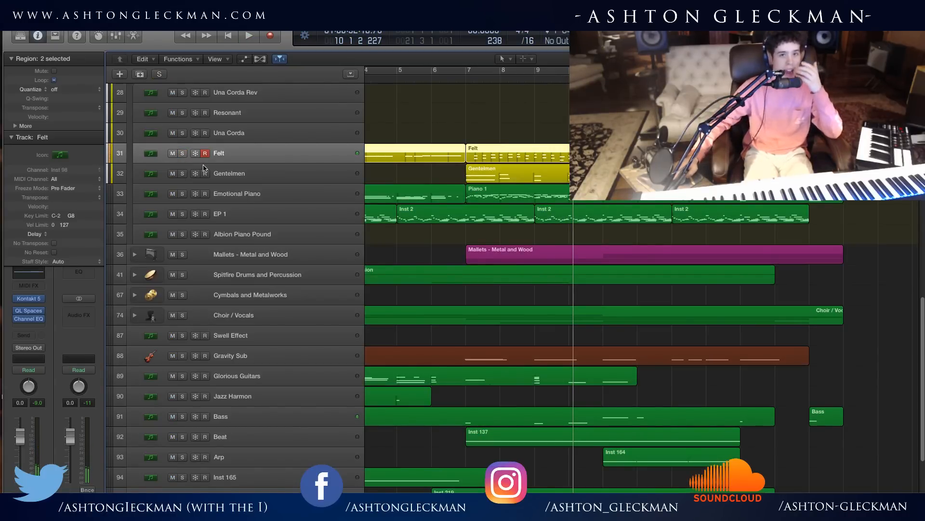
Audition Emotional Piano solo from bar 7, layer Felt with it, and unsolo both tracks after stopping.
click(182, 194)
click(466, 78)
key(space)
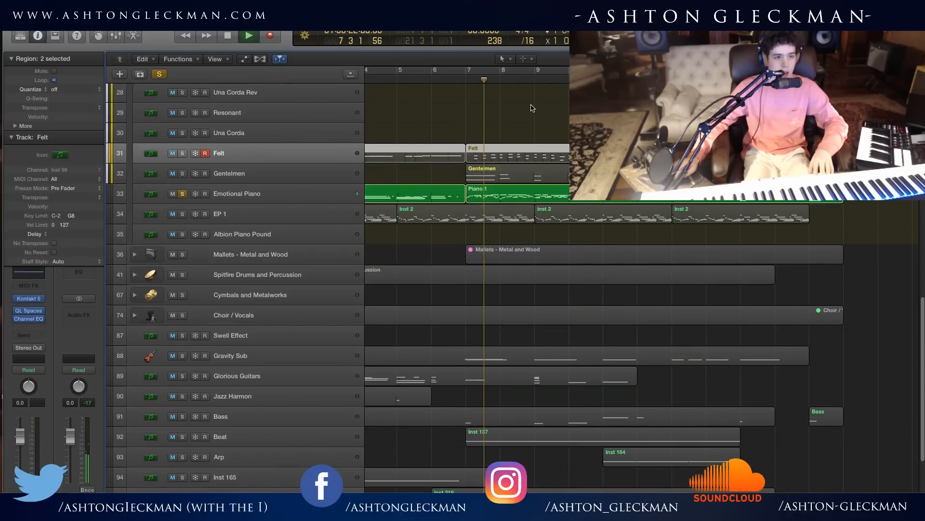
click(182, 154)
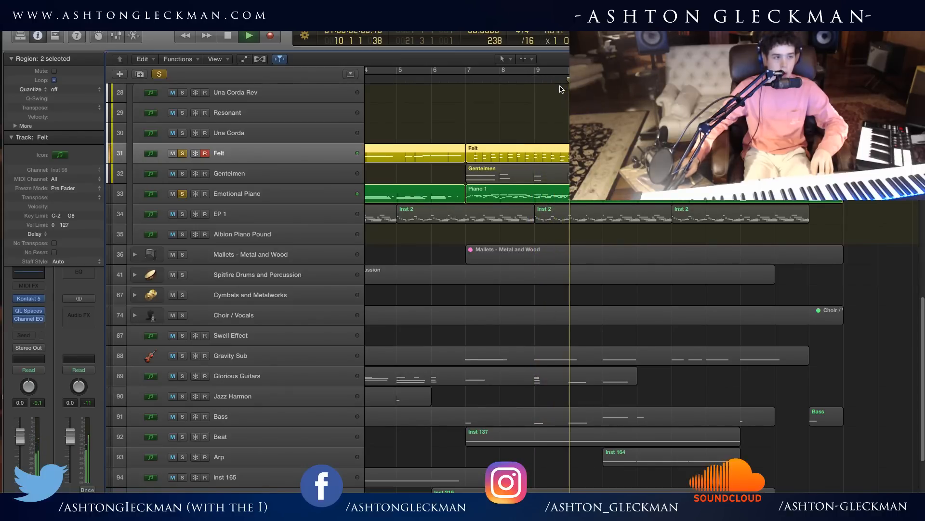
key(space)
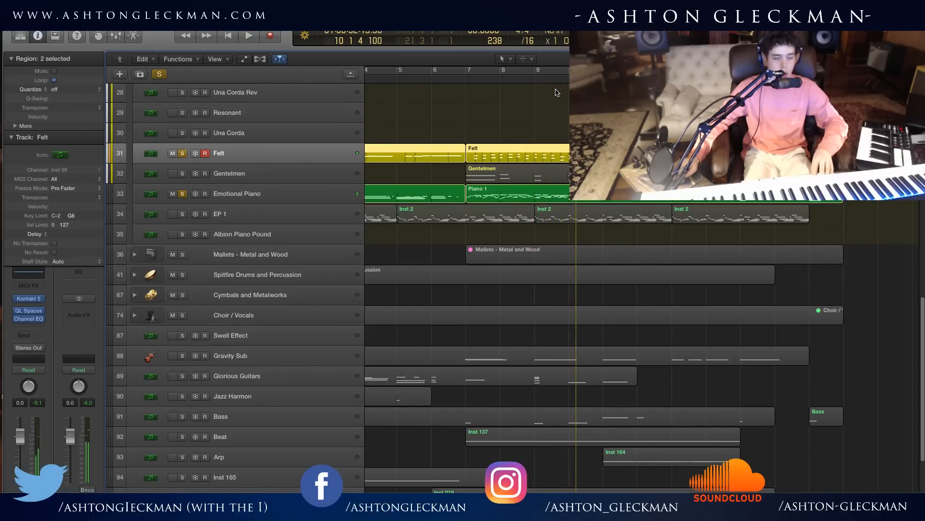
click(184, 153)
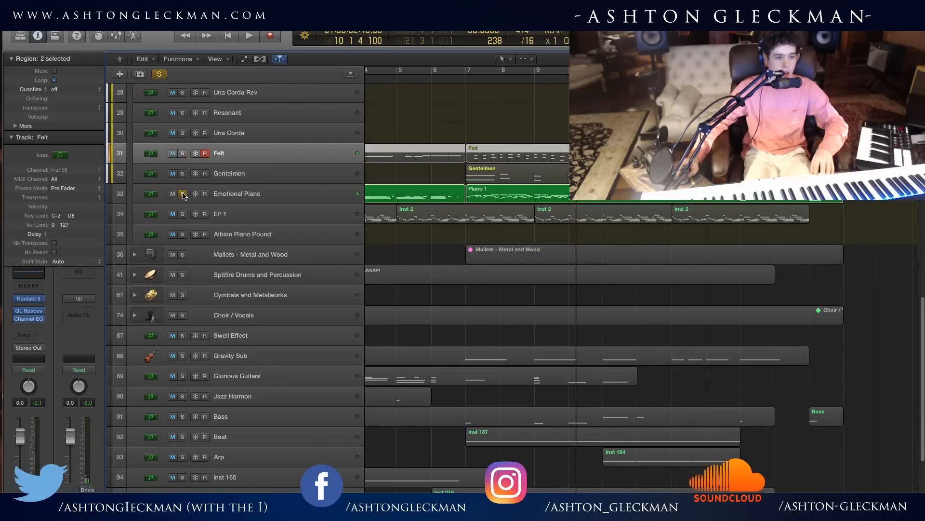
click(183, 194)
Expand the Mallets - Metal and Wood folder and bring its tracks into view.
click(135, 255)
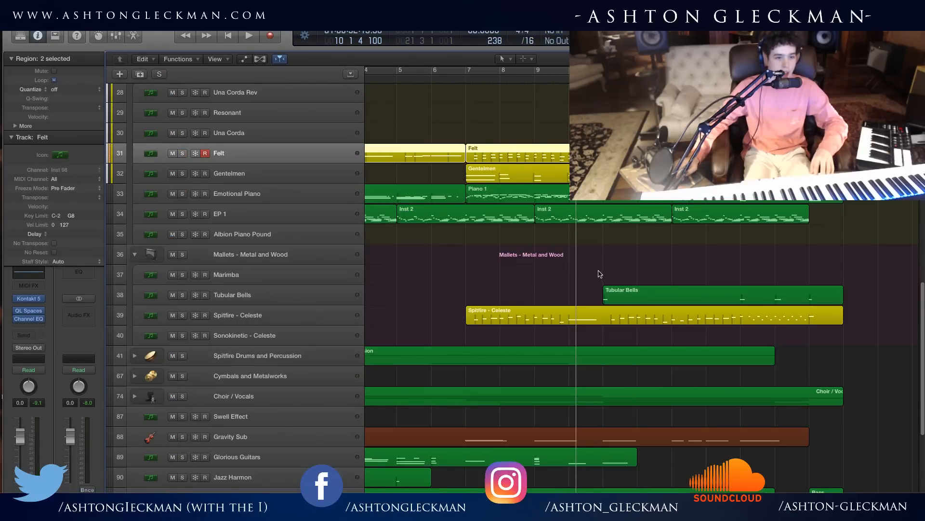
scroll(516, 311, down, 2)
click(530, 282)
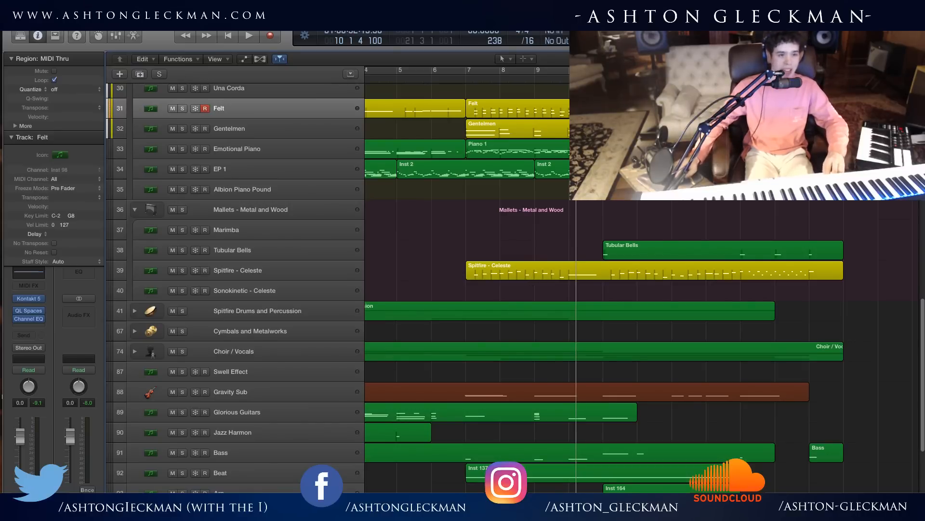
Play from just before bar 7 with Spitfire - Celeste soloed, layering in Felt, Gentelmen and Emotional Piano.
click(464, 78)
key(space)
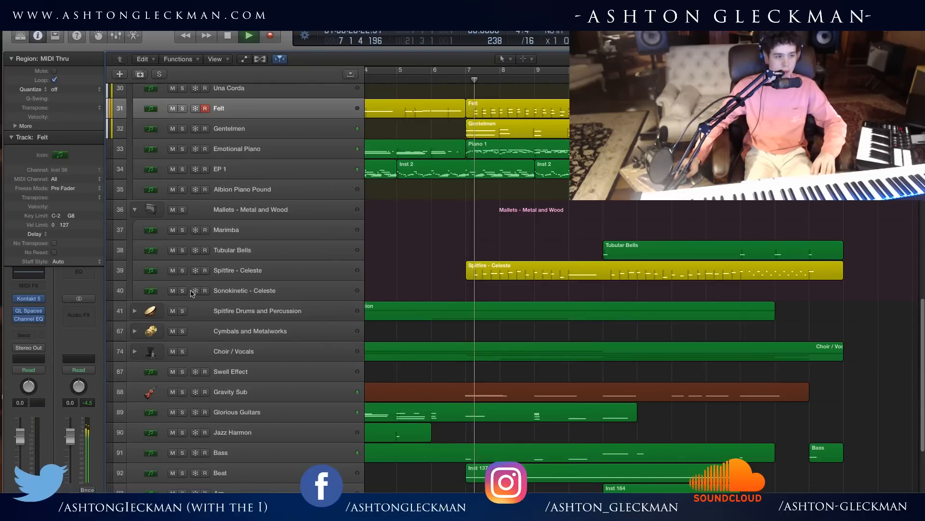
click(183, 270)
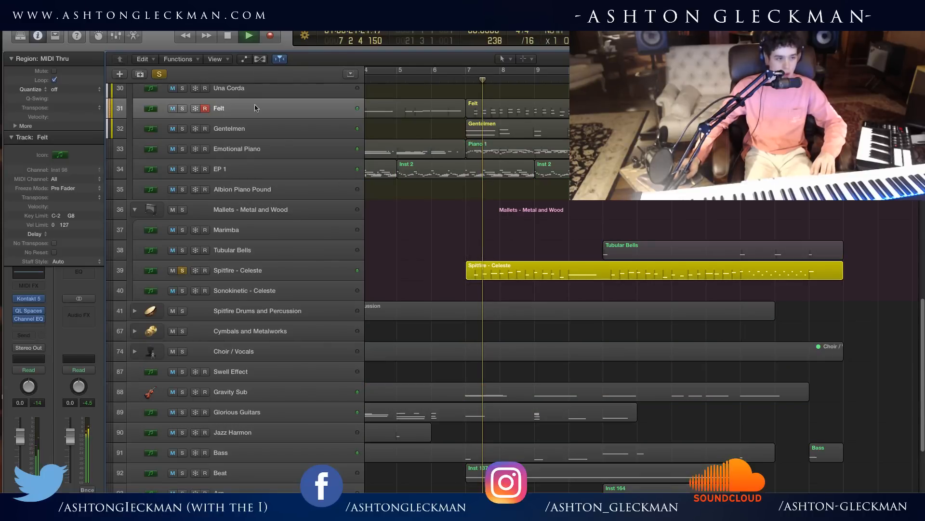
click(182, 110)
click(182, 129)
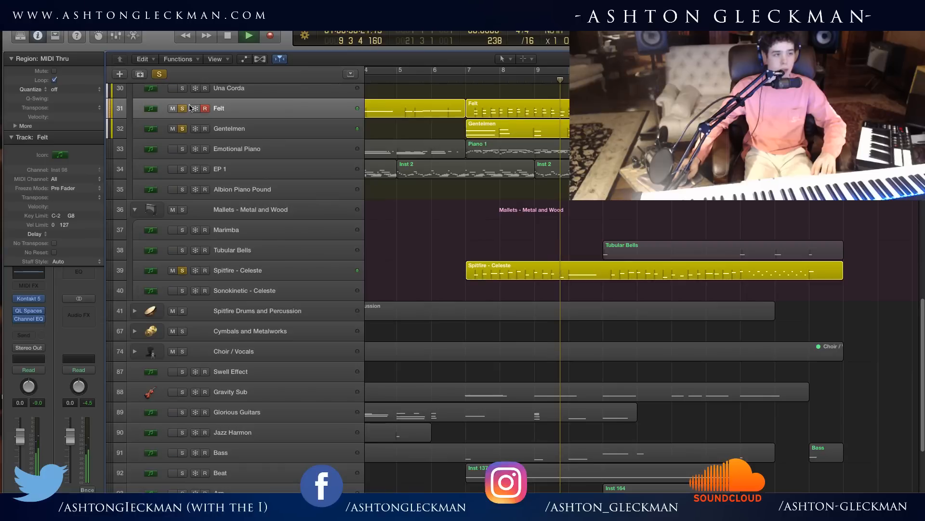
click(182, 148)
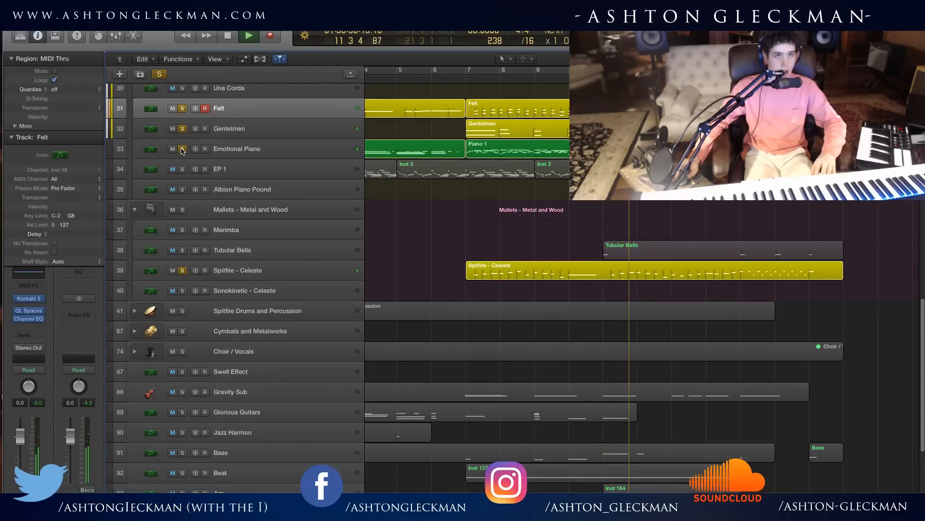
Stop playback and unsolo Emotional Piano, Gentelmen, Spitfire - Celeste and Felt.
click(182, 150)
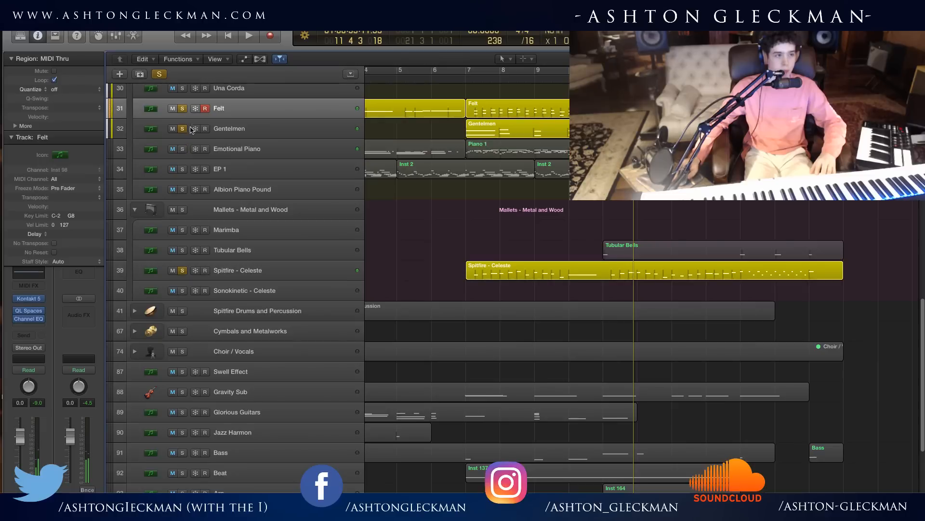
click(186, 128)
click(179, 112)
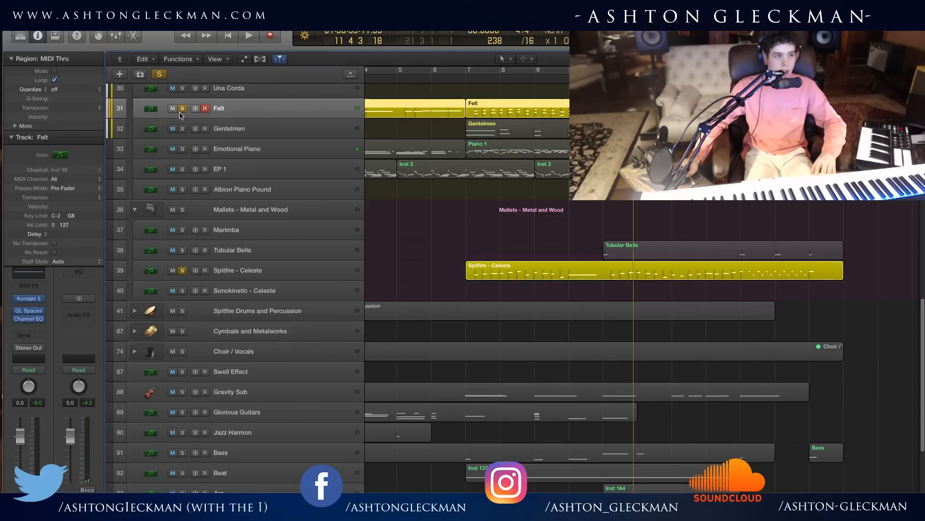
click(183, 271)
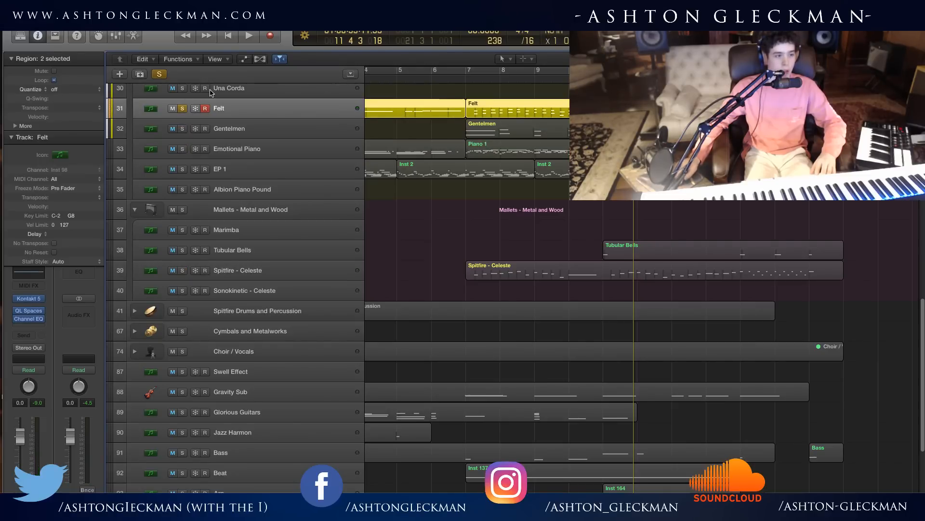
click(183, 109)
Expand the Spitfire Drums and Percussion folder, look through its tracks, and place the playhead on beat 4 of bar 6.
scroll(245, 217, down, 1)
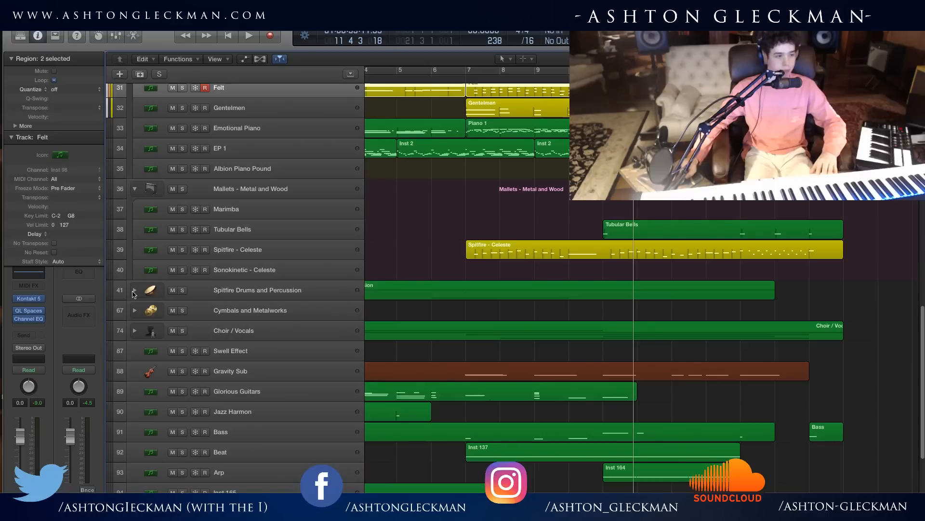
click(134, 291)
scroll(531, 365, down, 15)
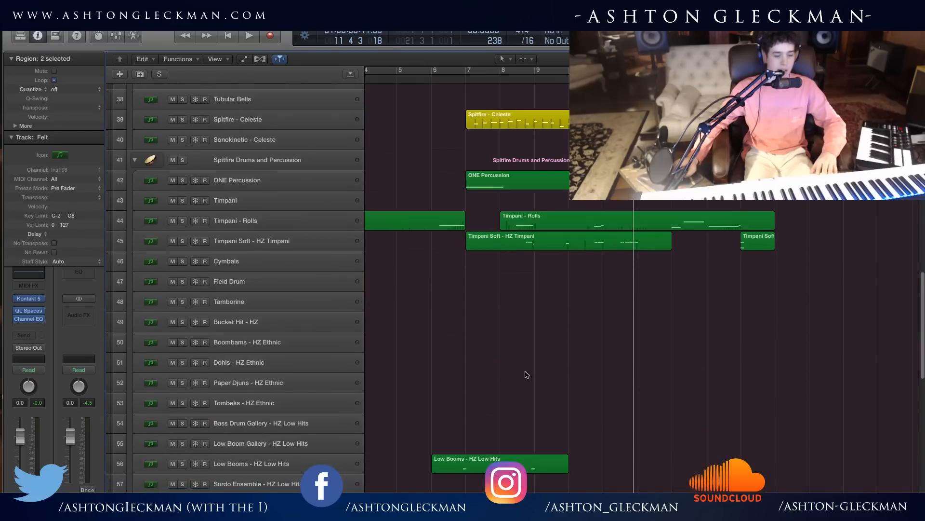
scroll(526, 374, down, 4)
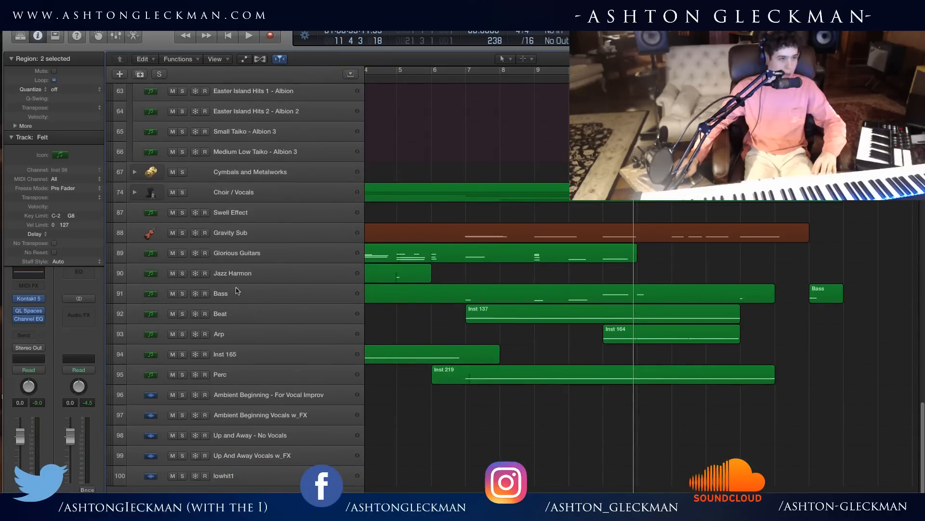
click(456, 78)
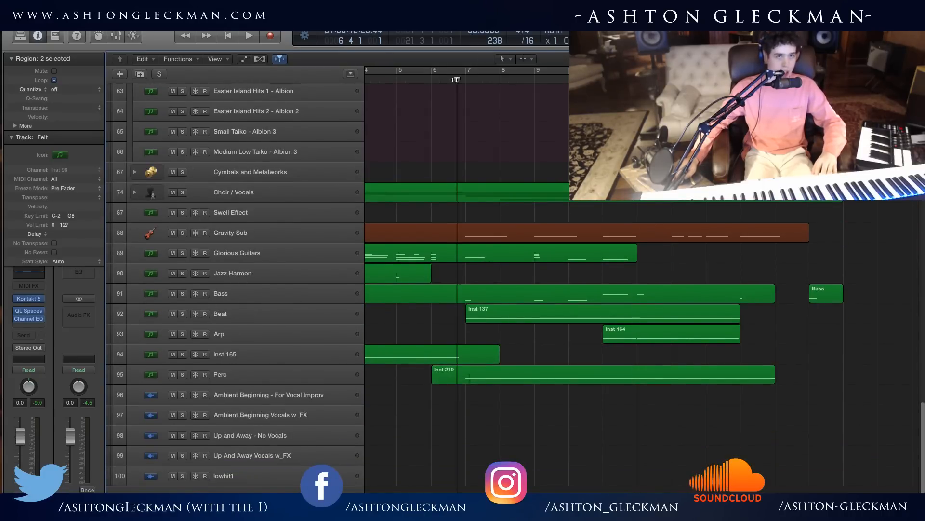
Play from beat 4 of bar 6 with the Perc track soloed, then unsolo it and stop playback.
click(282, 376)
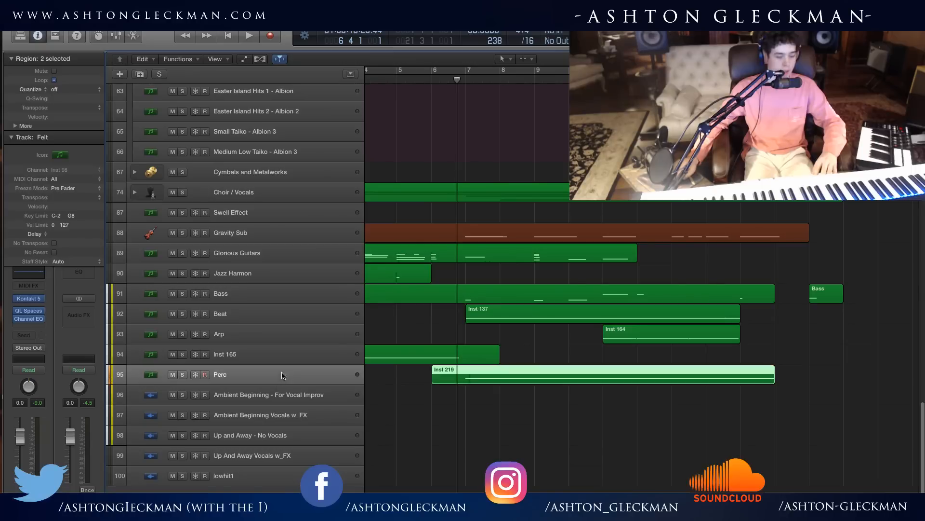
key(space)
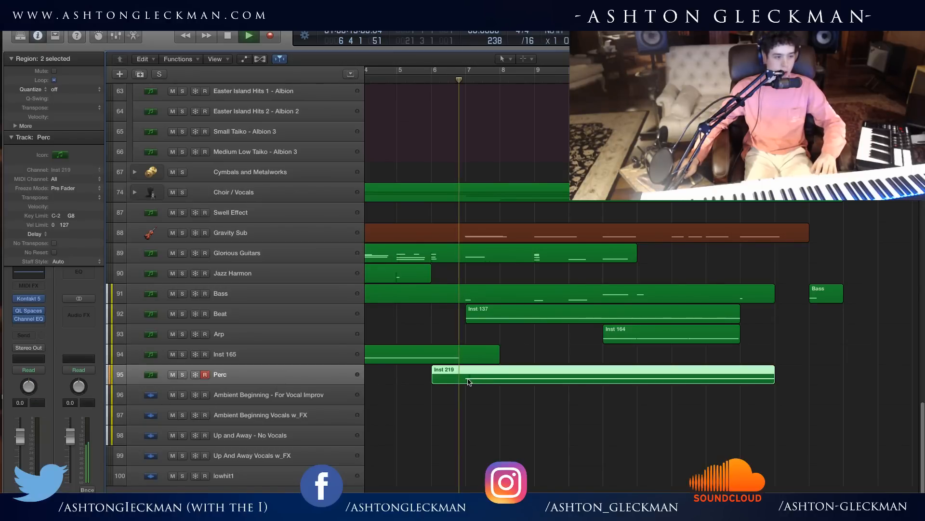
key(s)
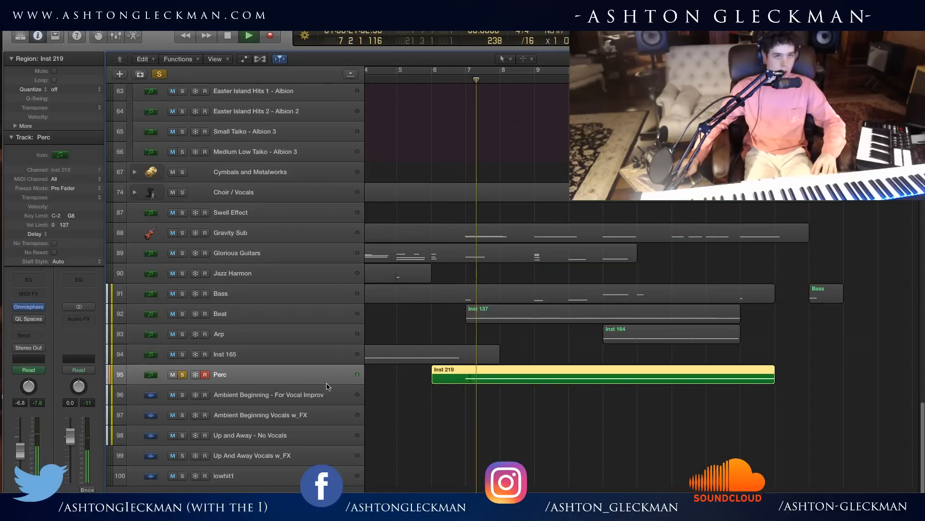
click(183, 374)
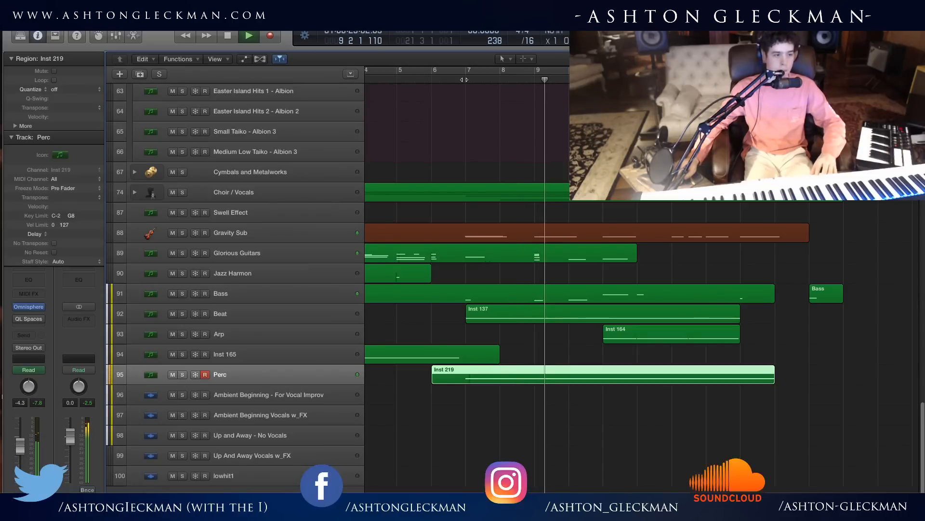
key(space)
Play from beat 3 of bar 6 with the Bass track soloed, then unsolo it and stop playback.
click(448, 80)
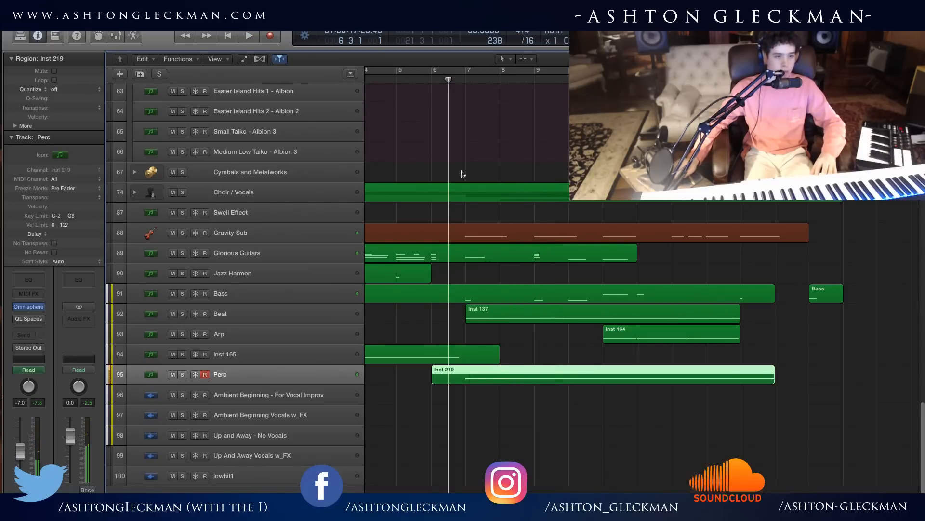
click(183, 293)
key(space)
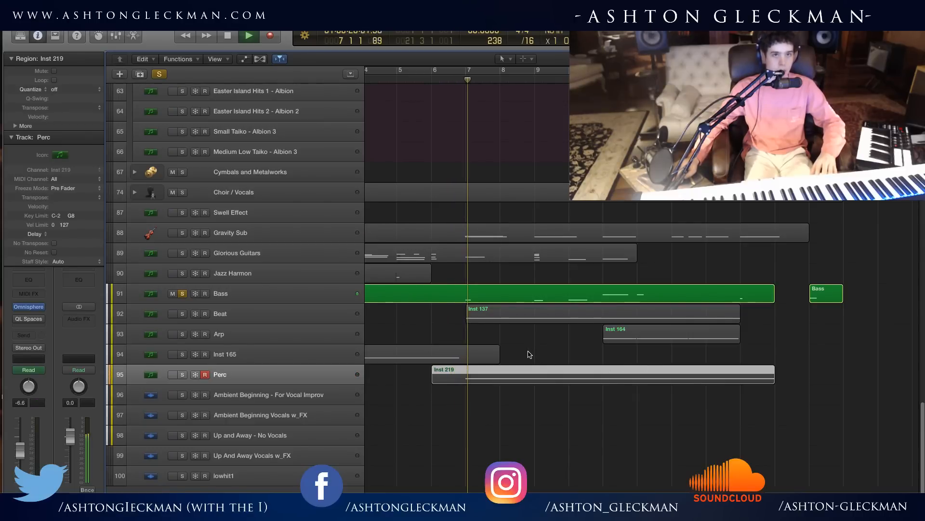
click(182, 294)
key(space)
Place the playhead at the start of bar 7 and look through the arrangement's tracks, leaving Perc unsoloed.
click(470, 80)
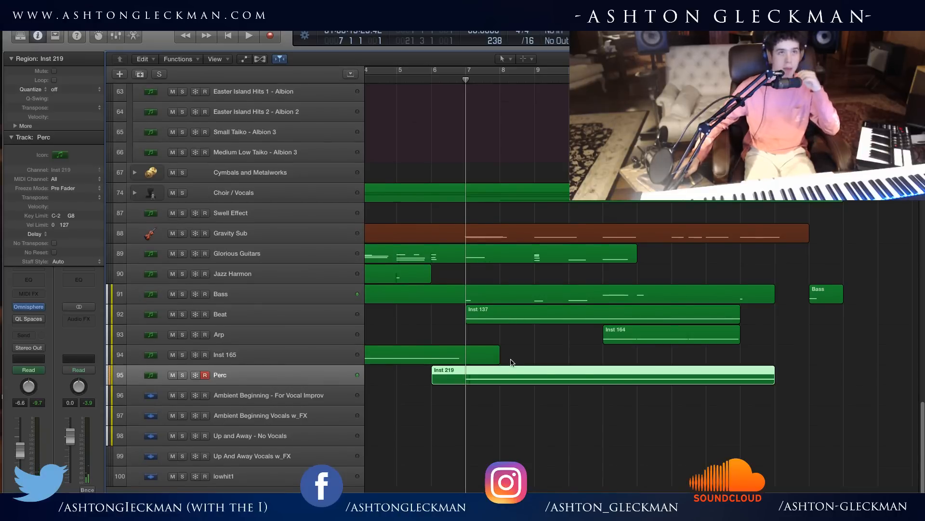
scroll(513, 363, up, 10)
scroll(513, 363, up, 5)
scroll(304, 413, down, 6)
scroll(304, 413, down, 6)
scroll(217, 366, up, 4)
scroll(178, 343, down, 4)
click(182, 375)
scroll(209, 375, up, 4)
scroll(208, 375, down, 4)
click(183, 375)
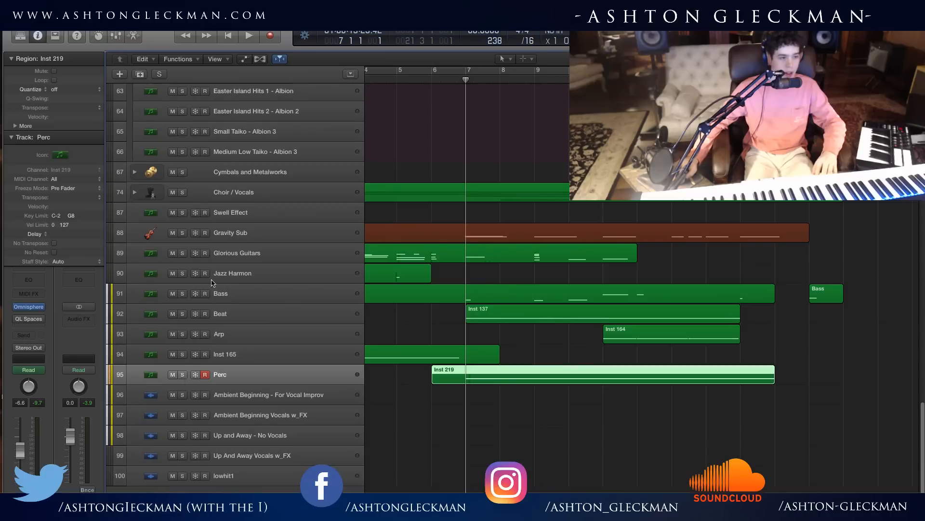
Solo Bass and Albion 3 - Low String Legato, play them from just before bar 7, and stop playback.
click(184, 293)
scroll(317, 309, up, 20)
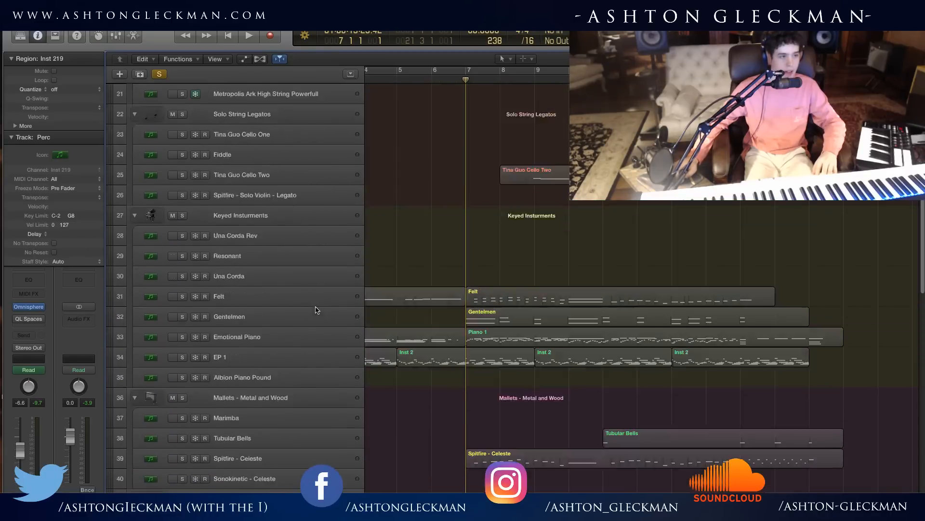
scroll(317, 310, up, 3)
scroll(317, 310, down, 5)
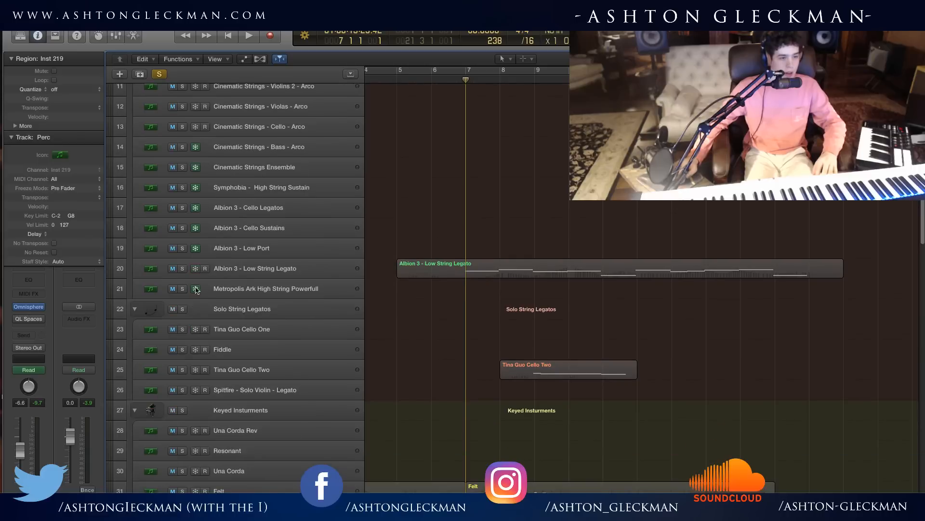
click(182, 268)
click(456, 76)
key(space)
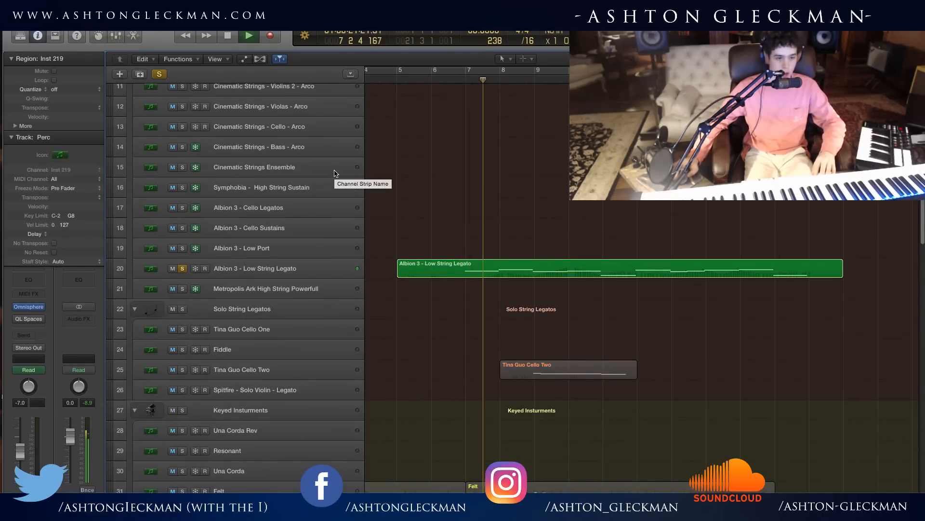
key(space)
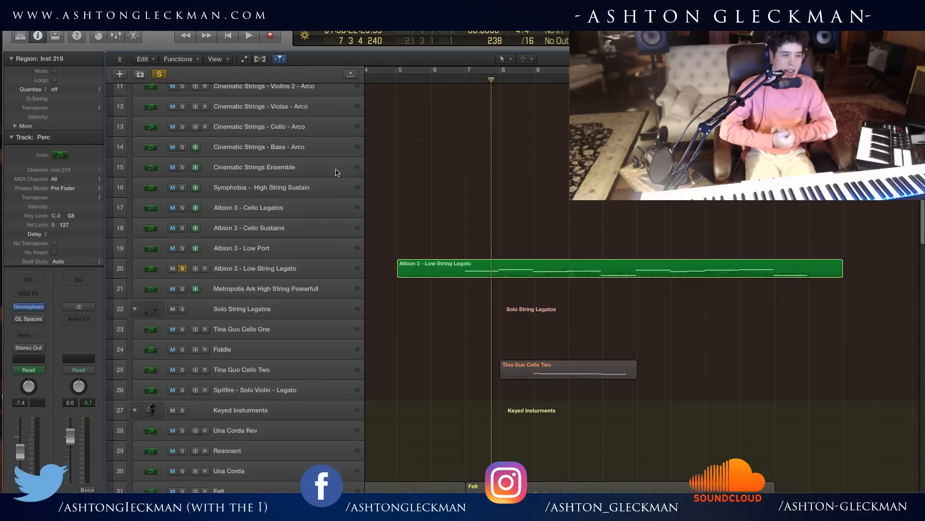
Clear all track solos and return the playhead to the start of bar 7.
scroll(482, 159, down, 15)
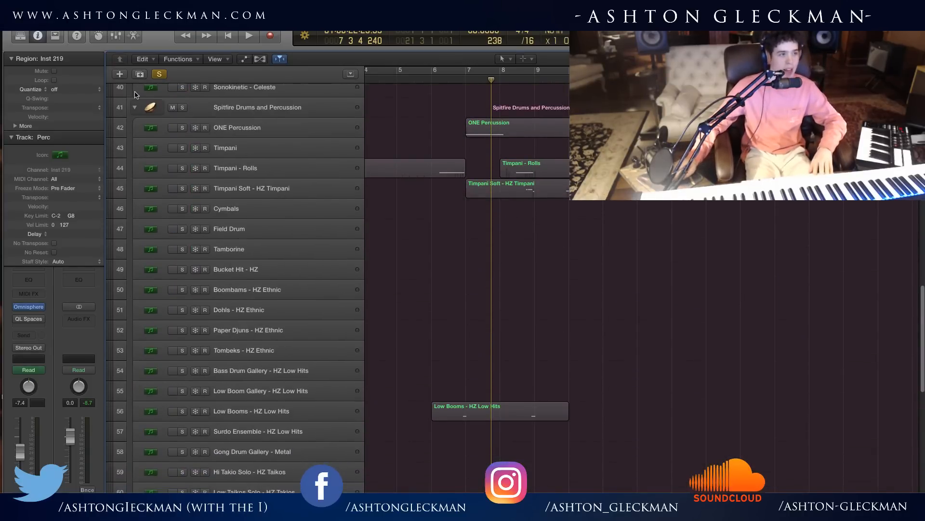
click(160, 75)
scroll(481, 90, up, 12)
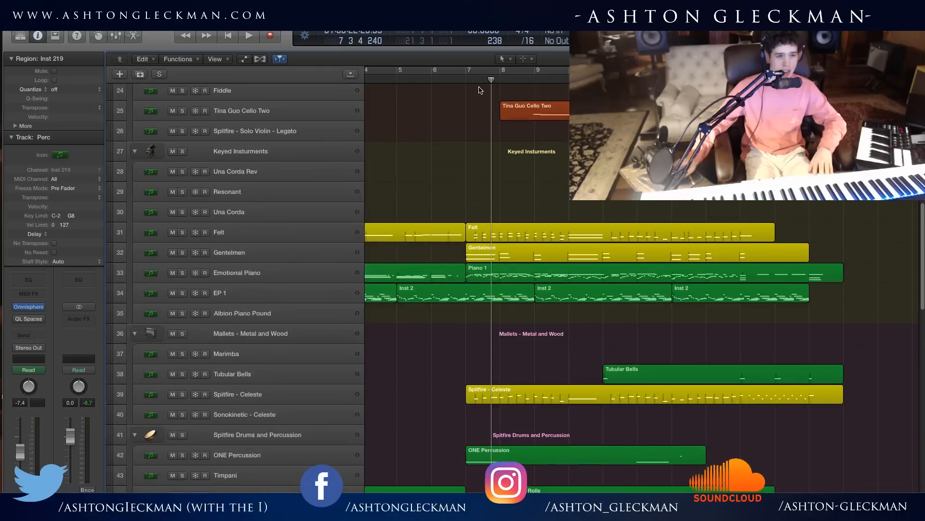
click(465, 79)
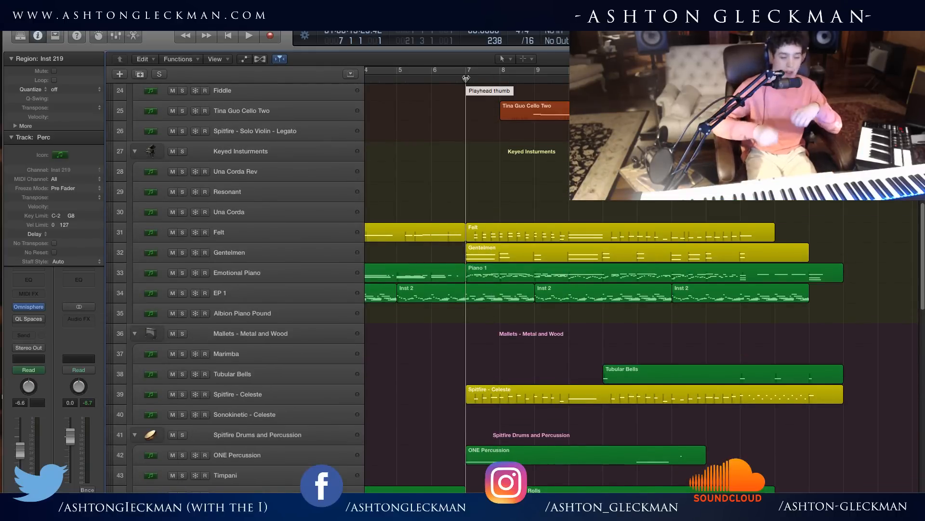
click(478, 70)
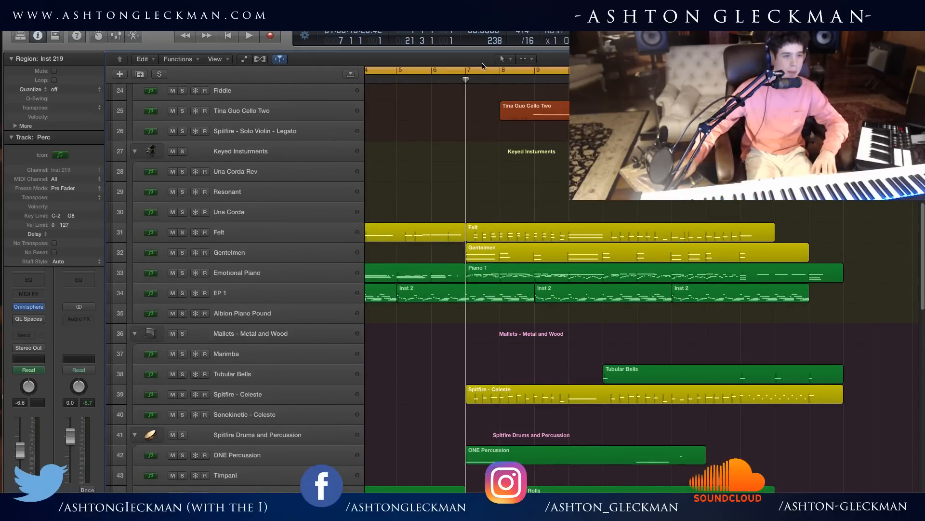
click(482, 68)
Play from beat 3 of bar 6 with Gravity Sub soloed, then unsolo it and stop playback.
scroll(444, 252, up, 10)
scroll(452, 282, down, 15)
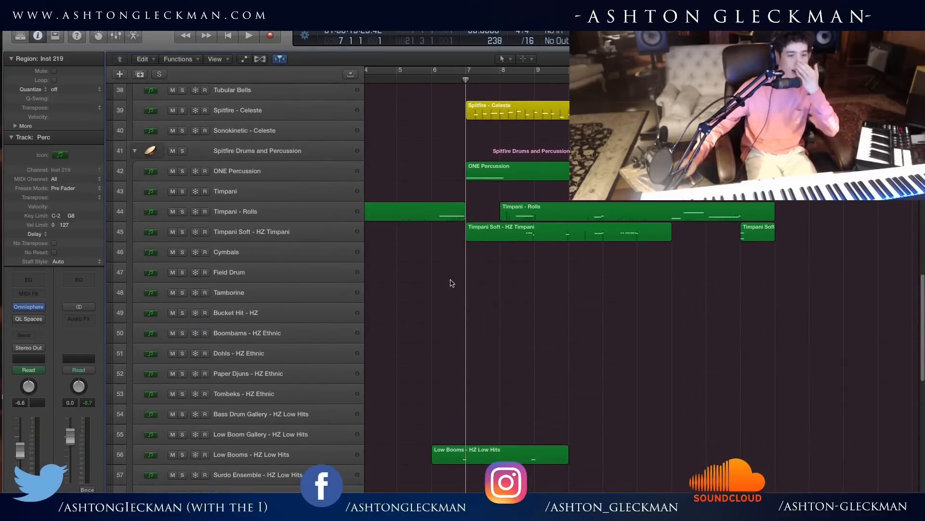
scroll(452, 283, down, 12)
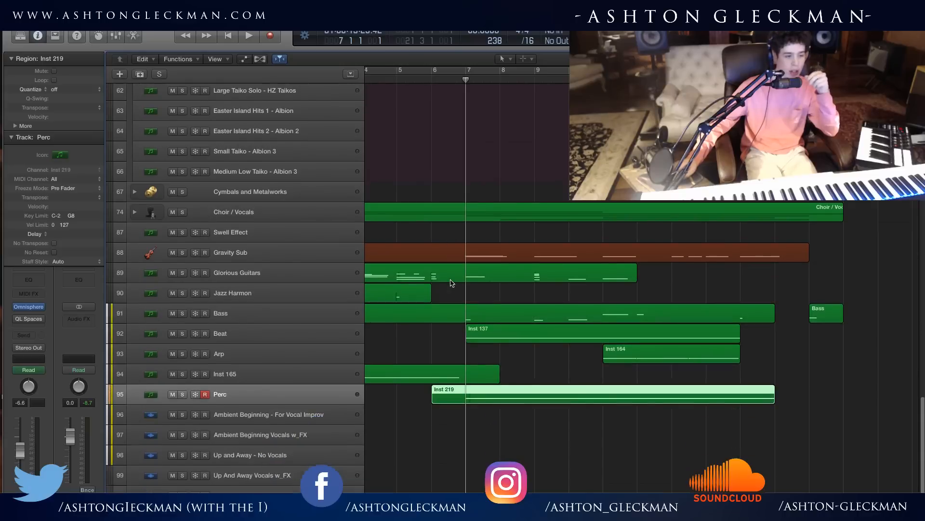
click(283, 252)
key(space)
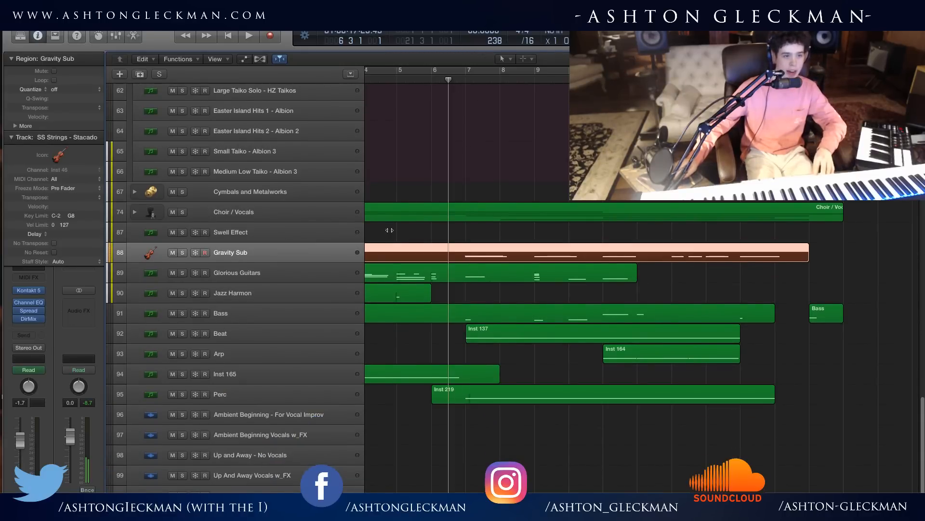
key(s)
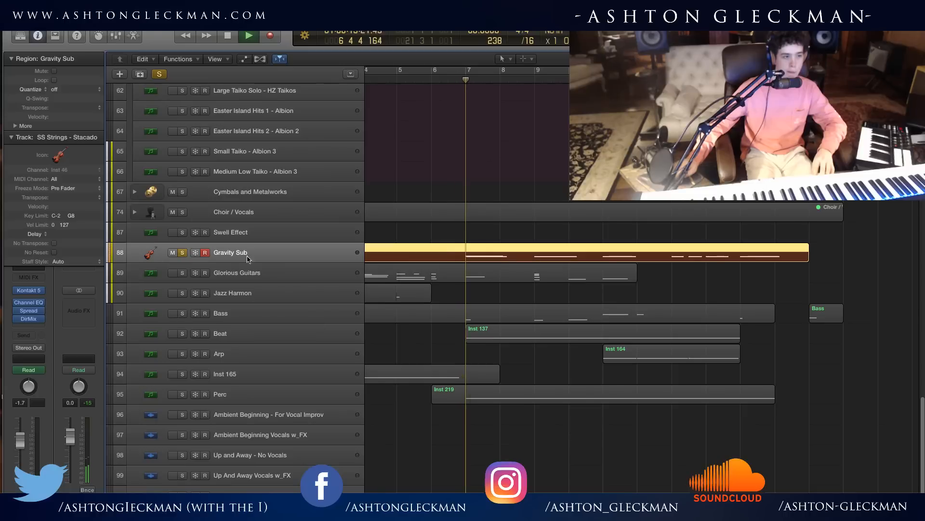
key(s)
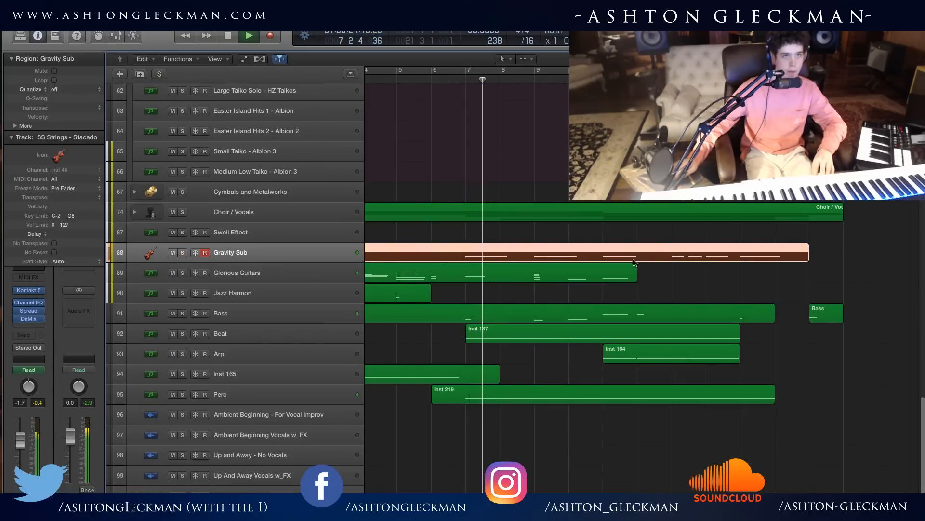
key(space)
Collapse the String Legato / Arco and Sustains, Solo String Legatos, Keyed Insturments, Mallets - Metal and Wood, and Spitfire Drums and Percussion folders.
scroll(544, 323, up, 8)
scroll(545, 325, up, 20)
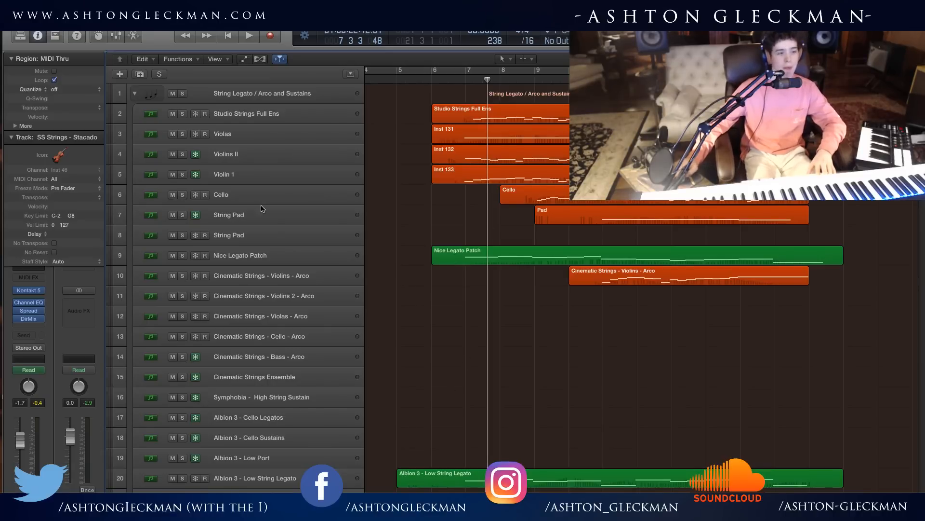
click(260, 93)
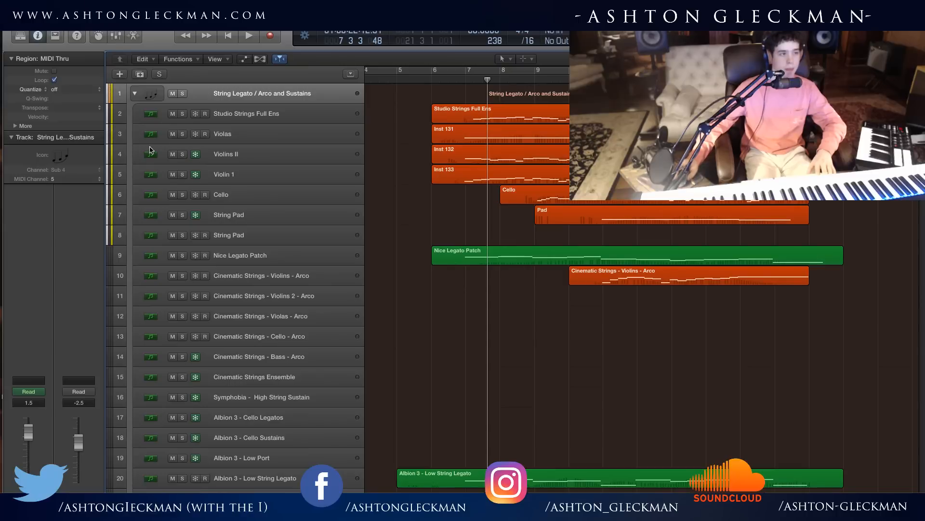
click(137, 93)
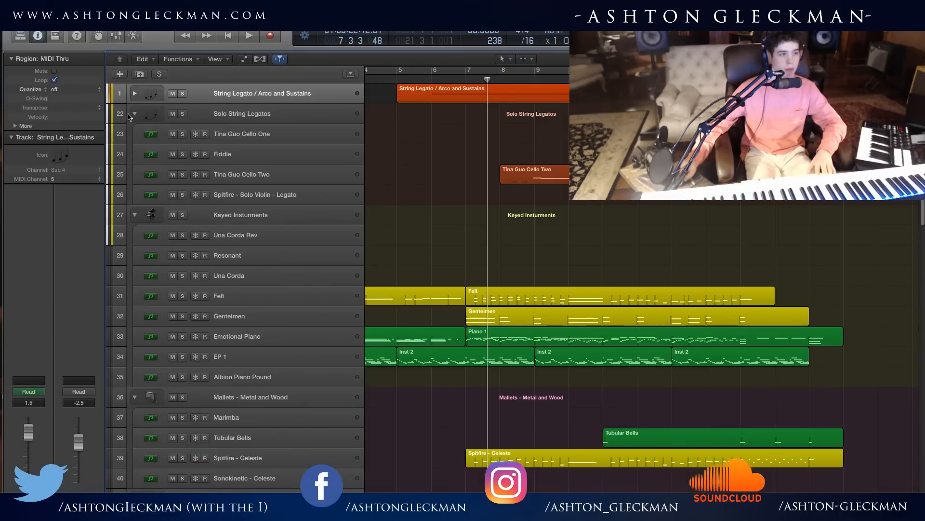
click(134, 114)
click(137, 134)
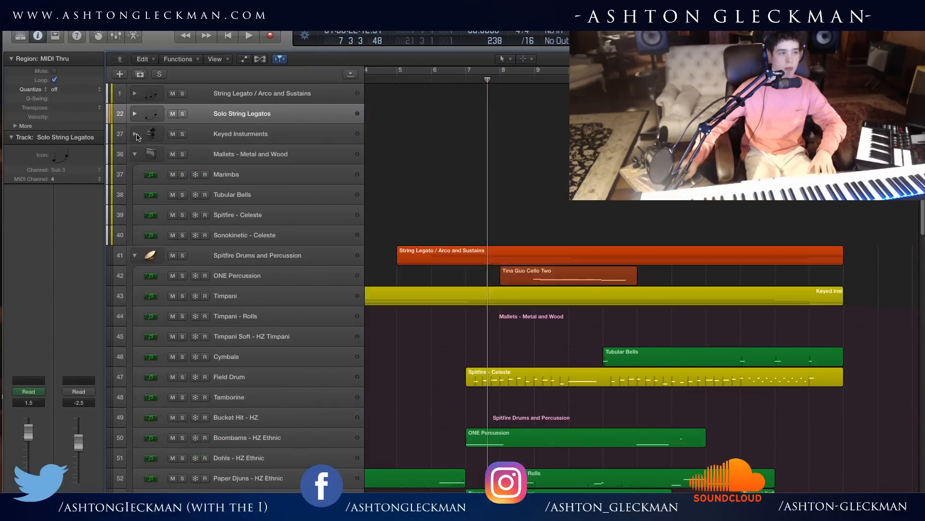
click(135, 154)
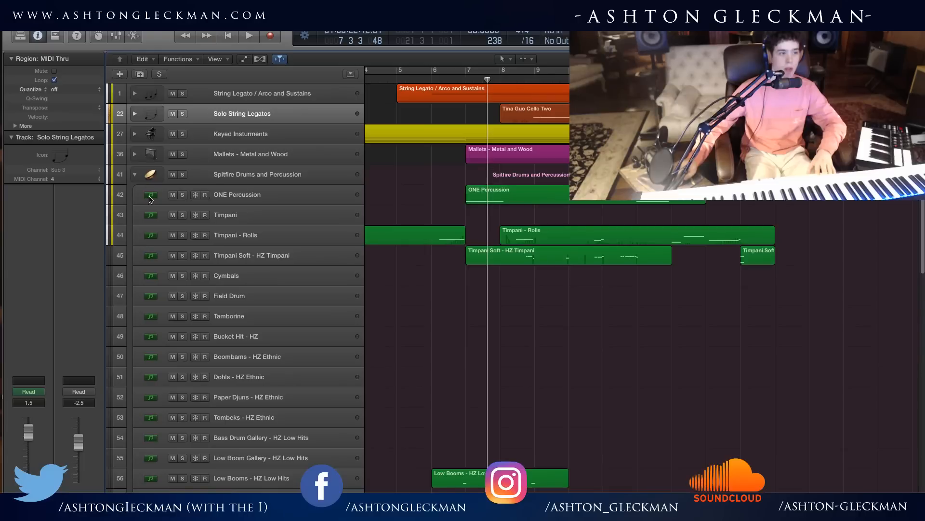
click(135, 174)
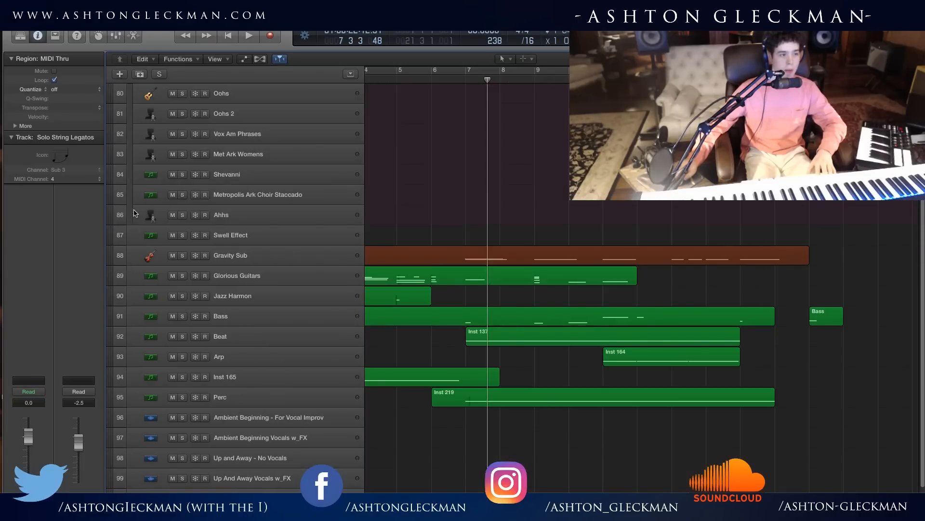
Show the tracks inside the Choir / Vocals folder.
click(136, 215)
click(134, 215)
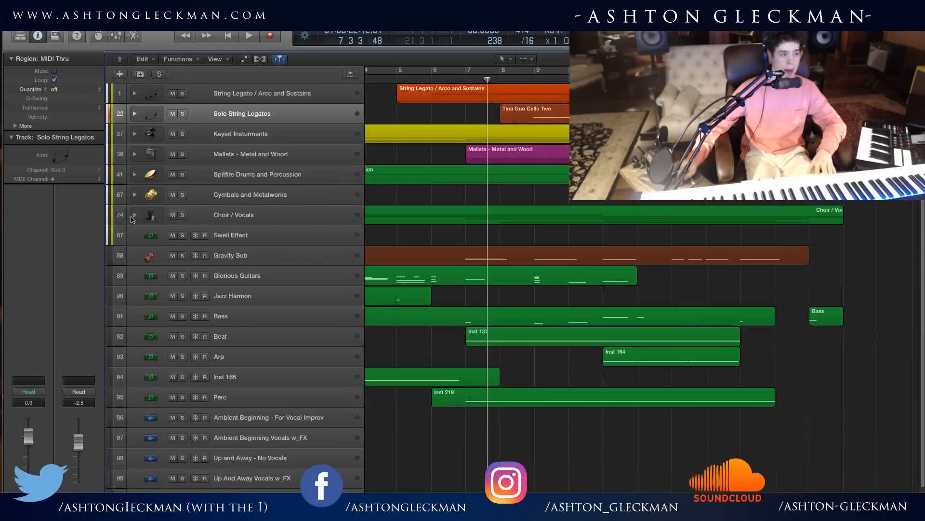
click(136, 215)
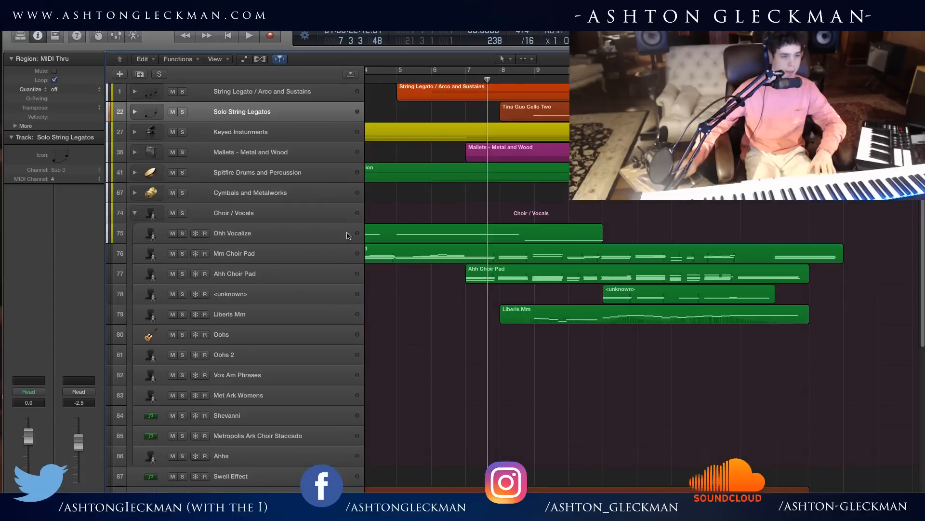
Play from just before bar 3 with Mm Choir Pad soloed, layering in Ohh Vocalize.
scroll(530, 289, left, 5)
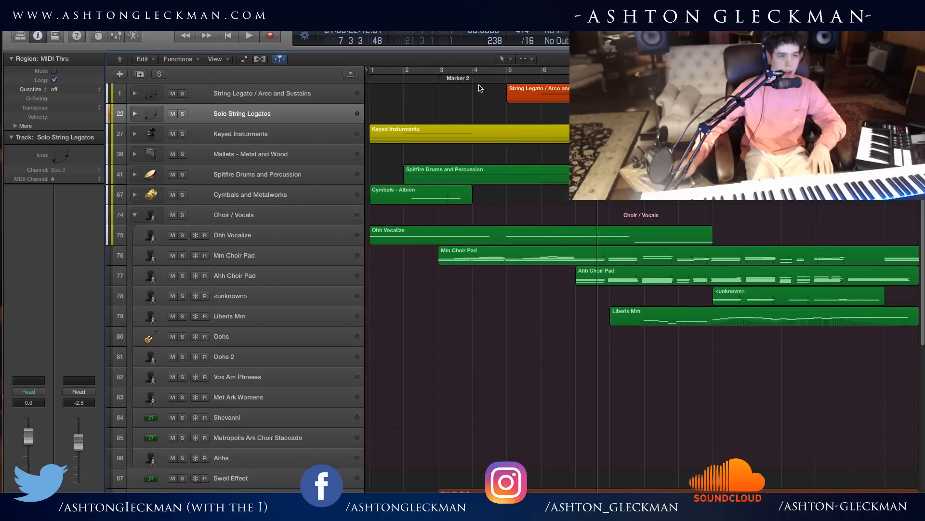
drag(473, 78, 429, 72)
key(space)
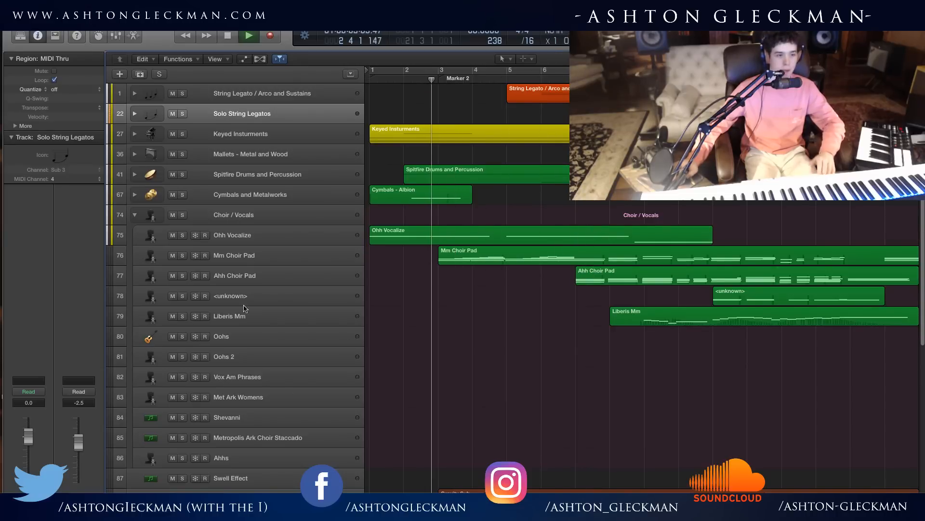
click(182, 255)
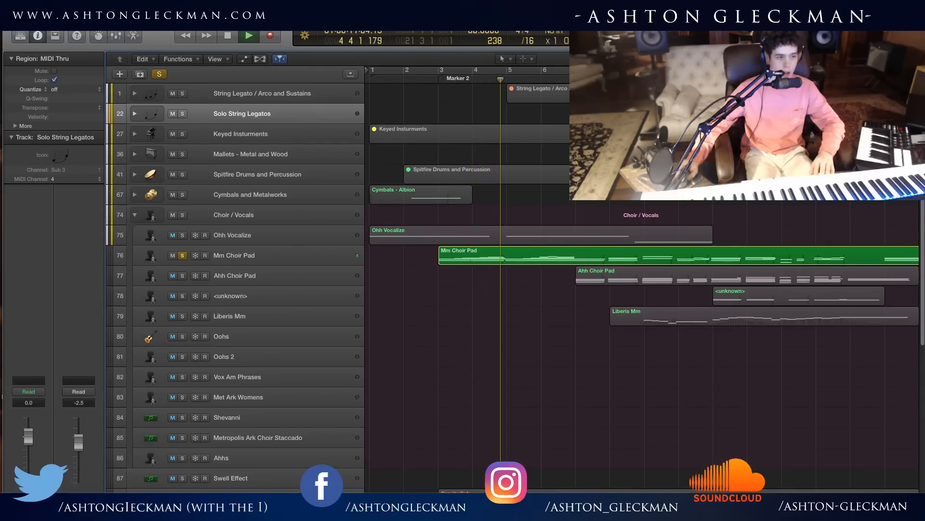
click(182, 235)
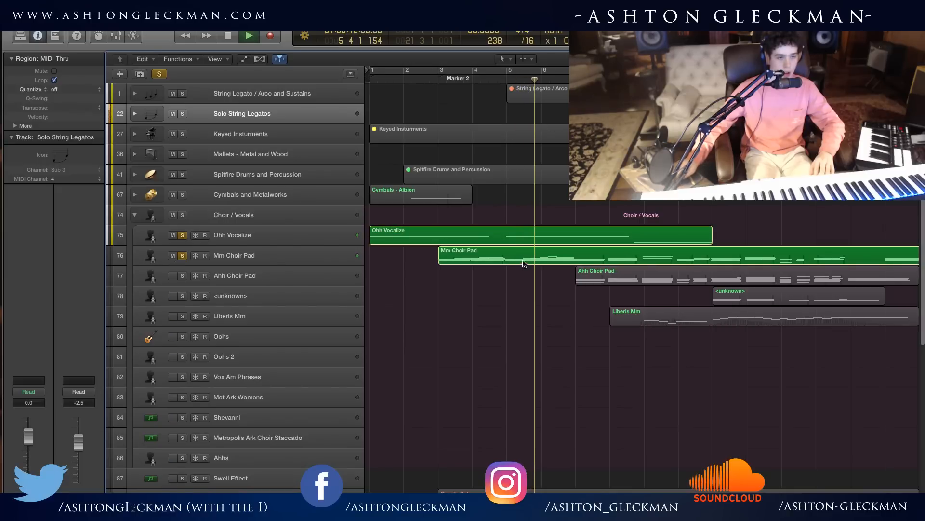